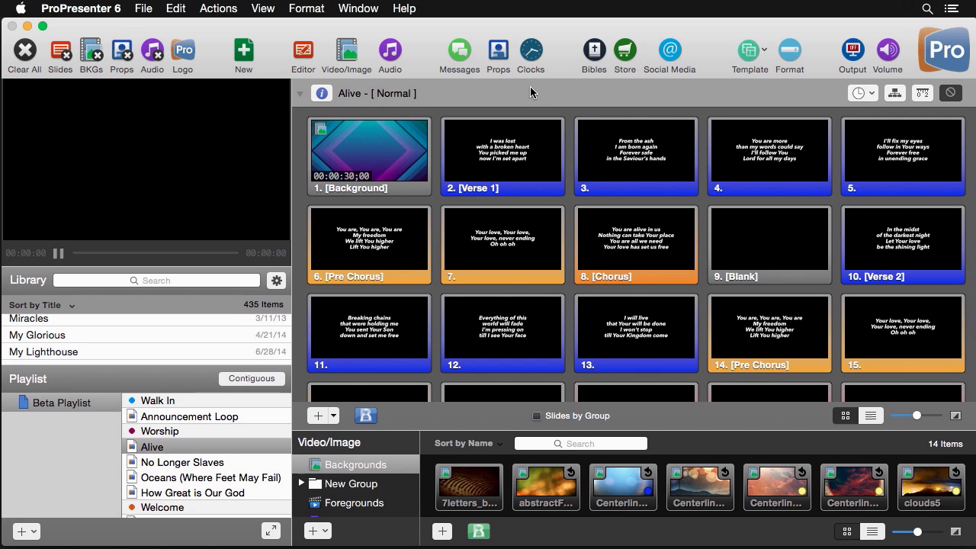
{"action": "left_click", "coordinate": [147, 9]}
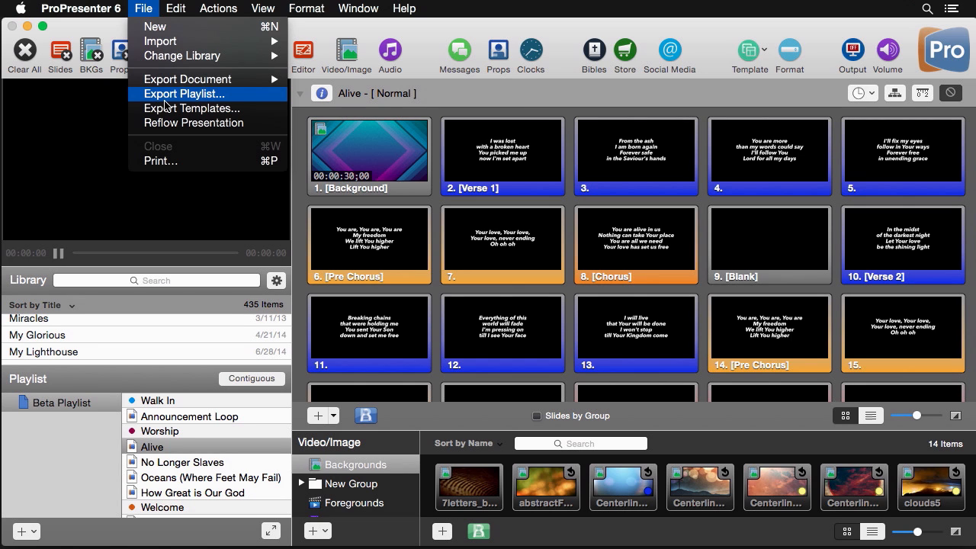
{"action": "left_click", "coordinate": [487, 87]}
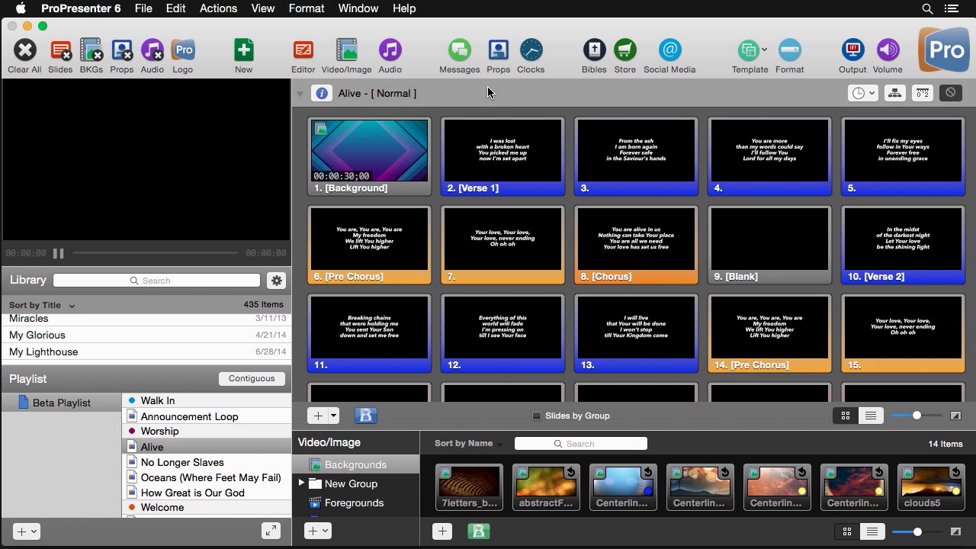
Step: Show the Alive background slide and the first Verse 1 slide on the output
{"action": "left_click", "coordinate": [379, 154]}
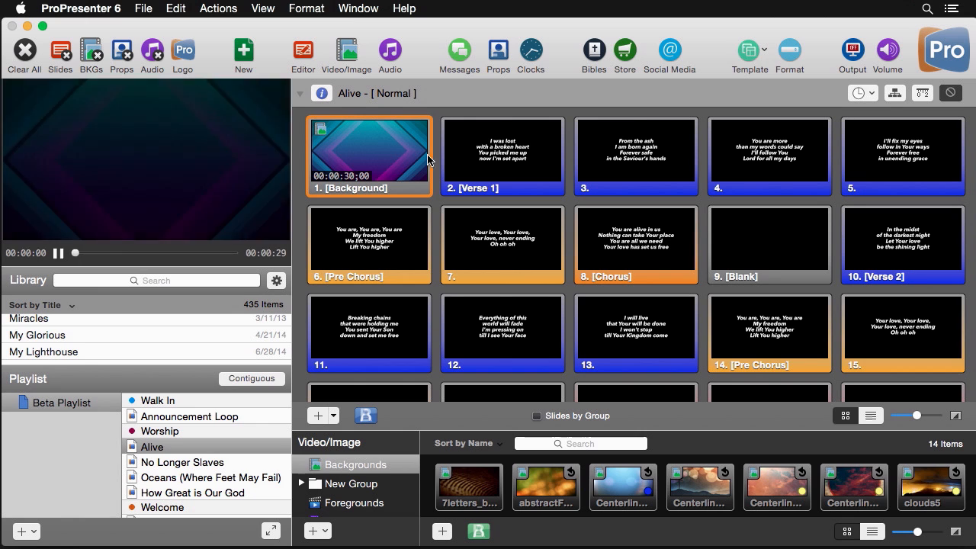
{"action": "left_click", "coordinate": [506, 155]}
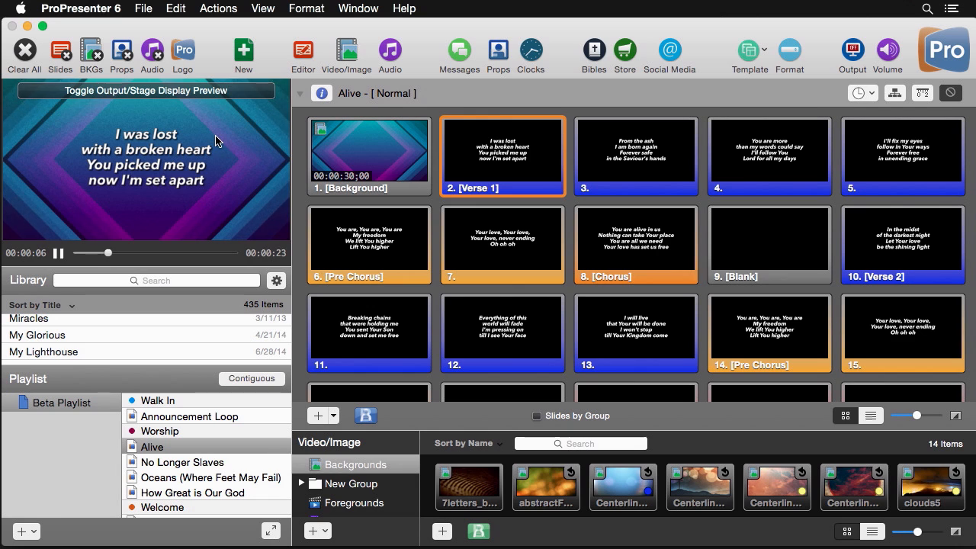
Step: Show slides 3 and 4 of Alive with the stage display preview, switch back to the output preview, and clear all output
{"action": "left_click", "coordinate": [182, 97]}
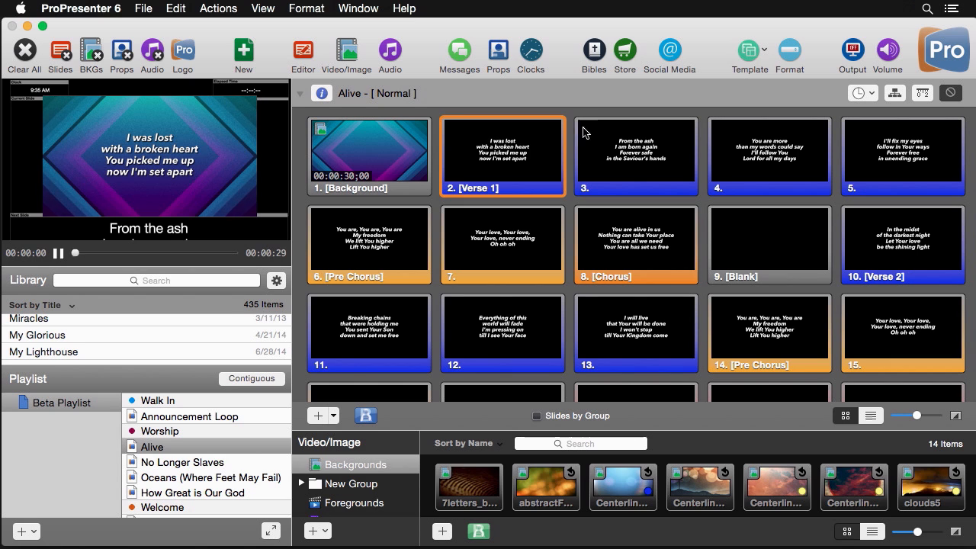
{"action": "left_click", "coordinate": [635, 167]}
{"action": "left_click", "coordinate": [793, 160]}
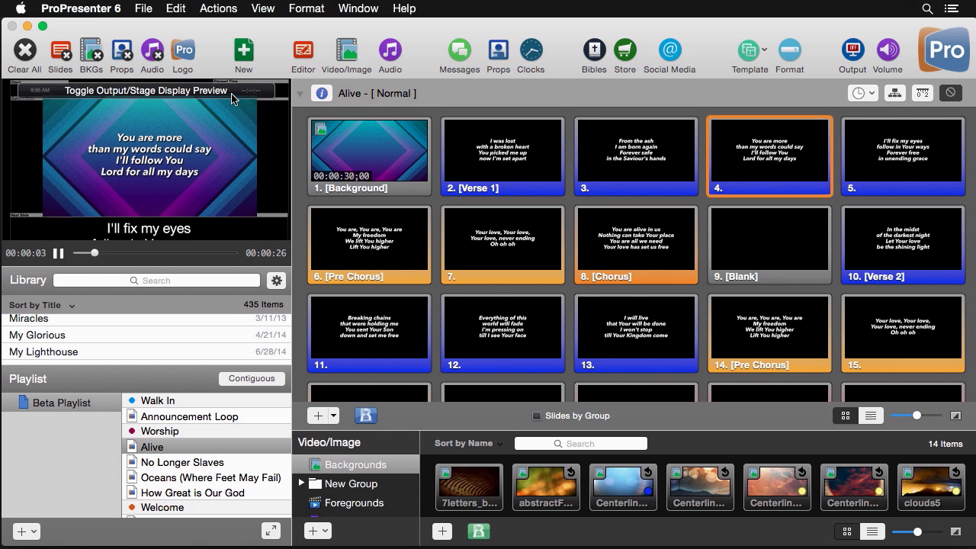
{"action": "left_click", "coordinate": [231, 94]}
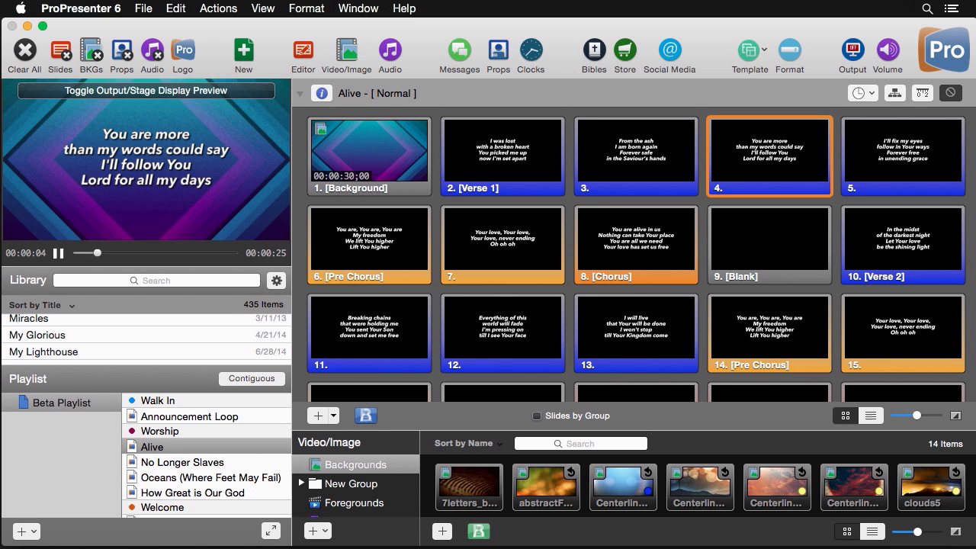
{"action": "left_click", "coordinate": [28, 55]}
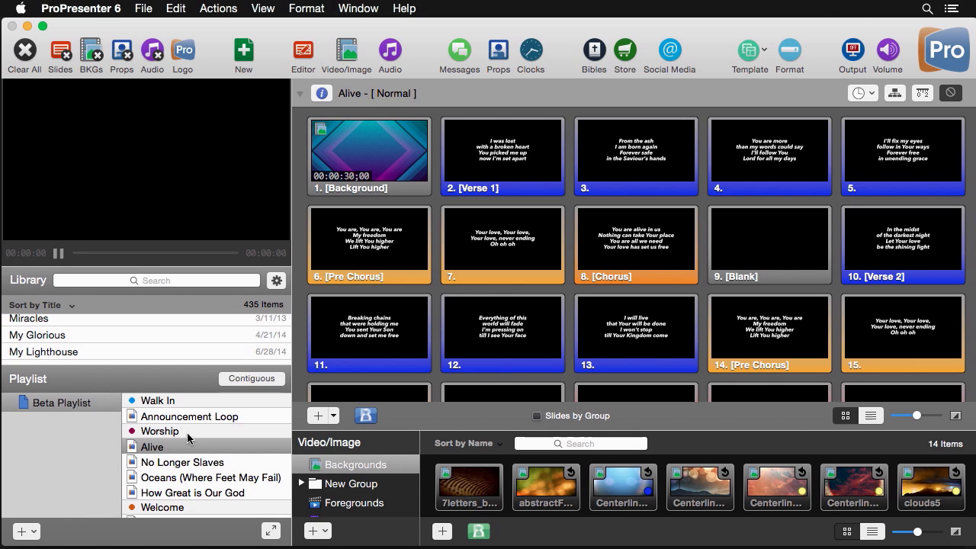
Step: Select the Walk In header in the Beta Playlist and turn on the contiguous playlist view
{"action": "left_click", "coordinate": [190, 406]}
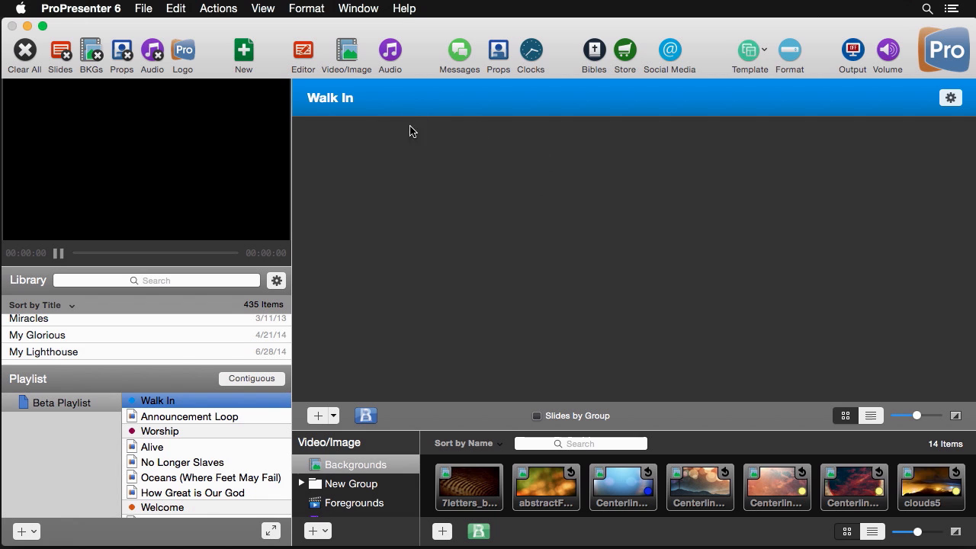
{"action": "left_click", "coordinate": [267, 379]}
{"action": "left_click", "coordinate": [259, 379]}
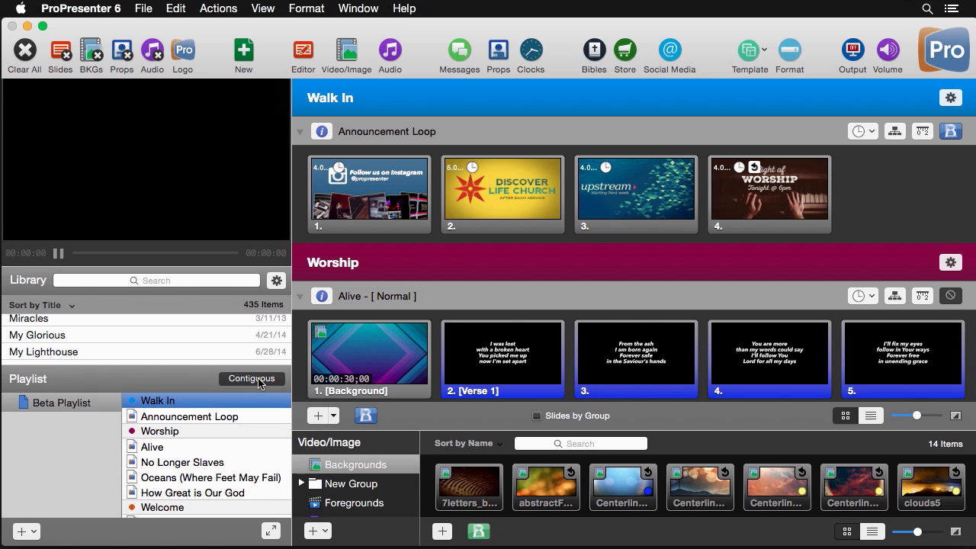
Step: Assign the Countdown timer to the Worship header with a duration of 00:00:10
{"action": "left_click", "coordinate": [950, 263]}
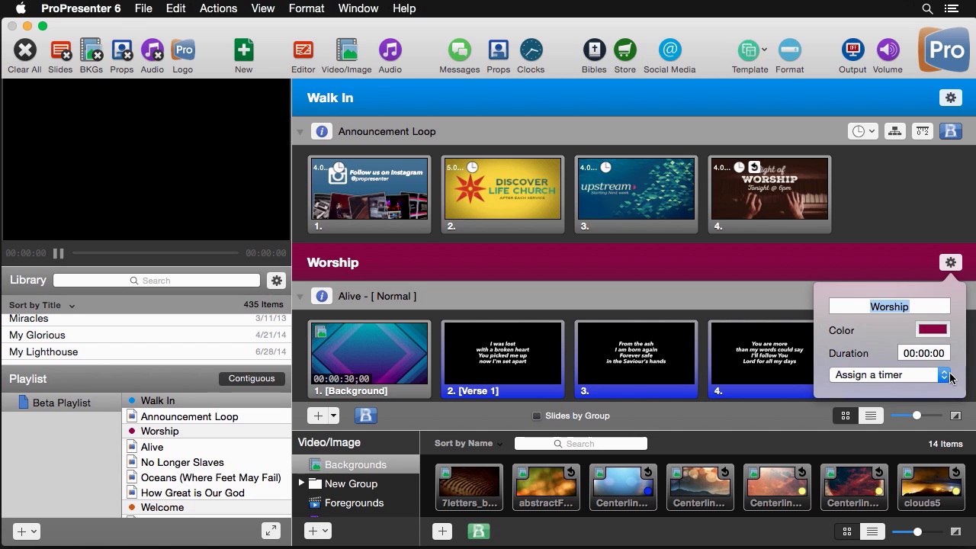
{"action": "left_click", "coordinate": [946, 378]}
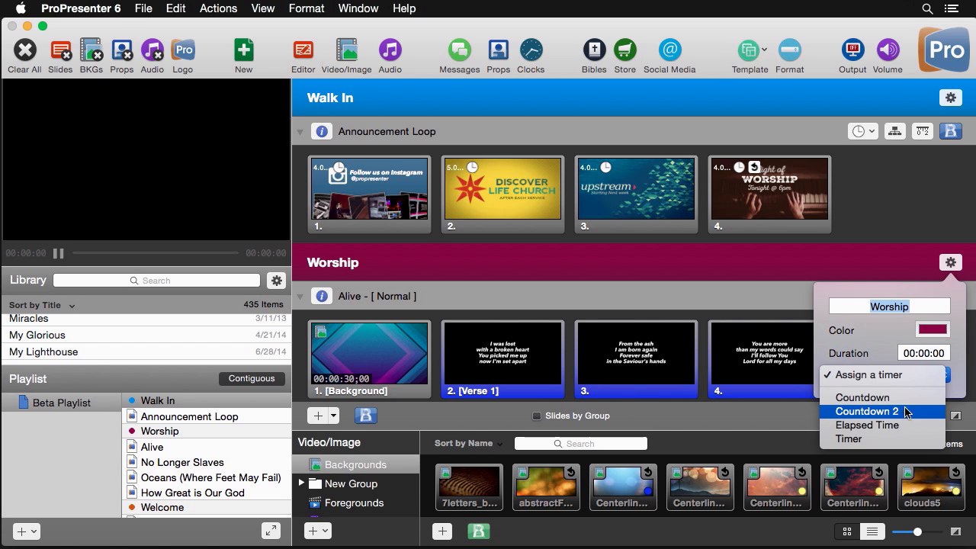
{"action": "left_click", "coordinate": [913, 396]}
{"action": "type", "text": "10"}
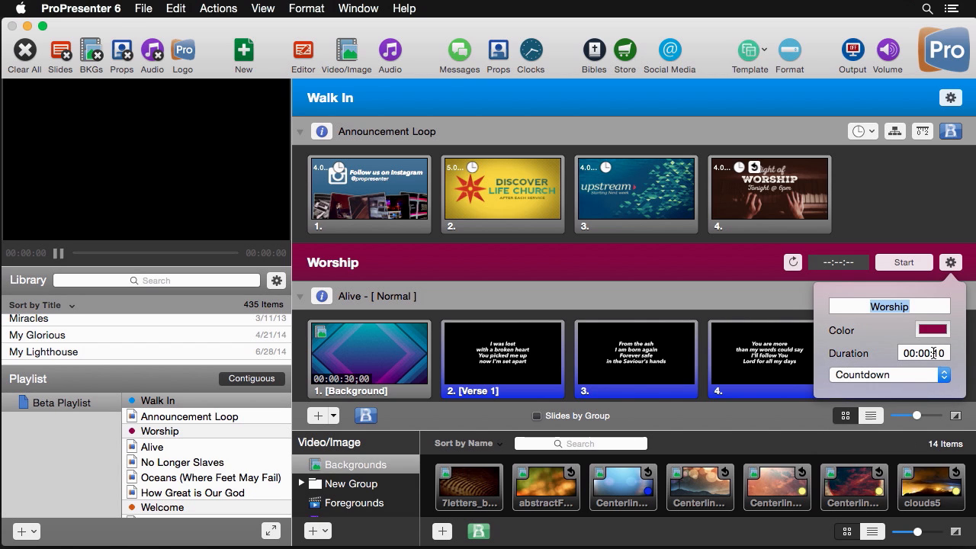
{"action": "left_click", "coordinate": [775, 288]}
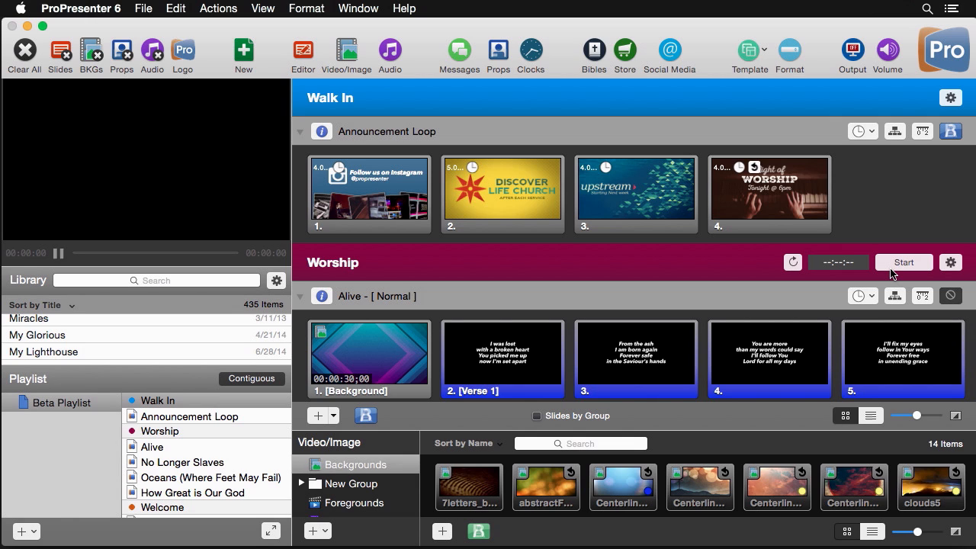
Step: Review the clocks and the timer types available for the Countdown timer, leaving its type as it is
{"action": "left_click", "coordinate": [532, 50]}
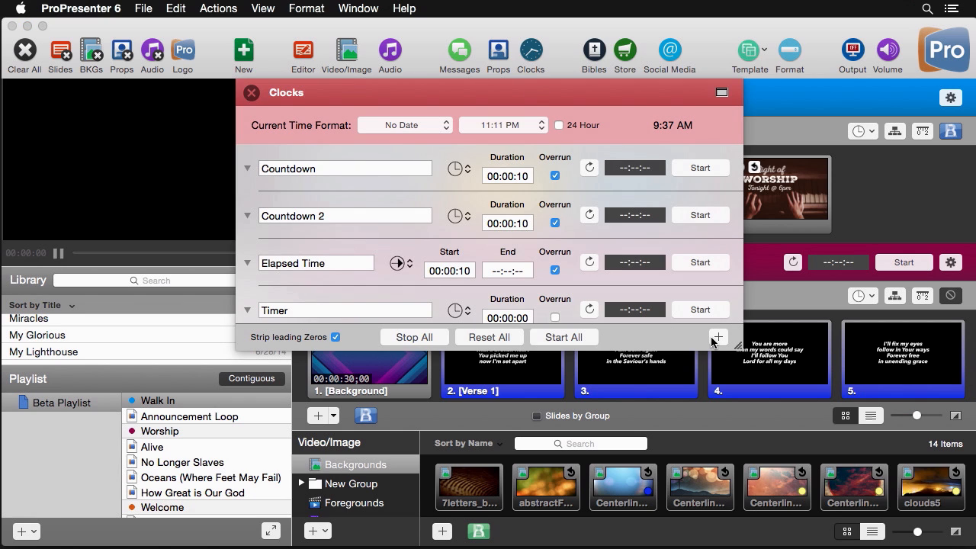
{"action": "left_click", "coordinate": [467, 170]}
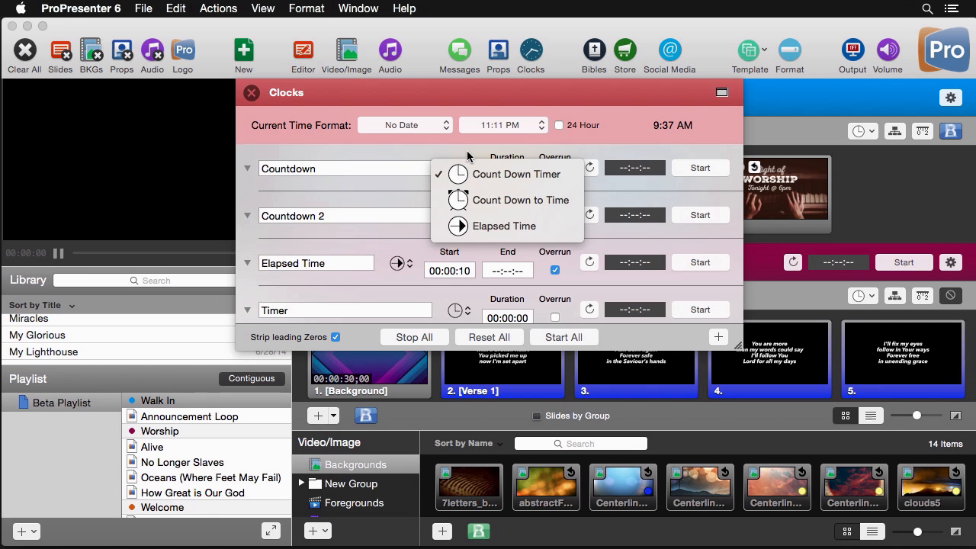
{"action": "left_click", "coordinate": [468, 155]}
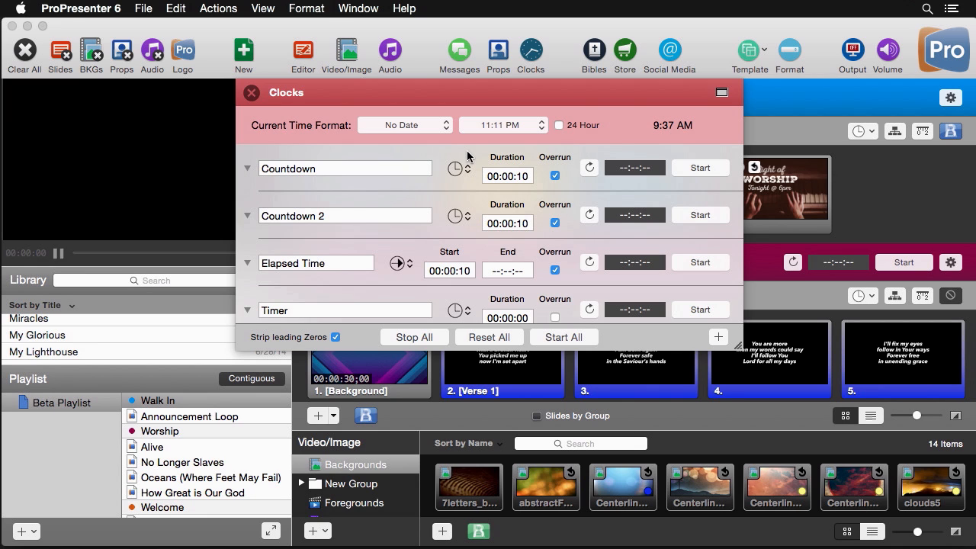
{"action": "left_click", "coordinate": [251, 92]}
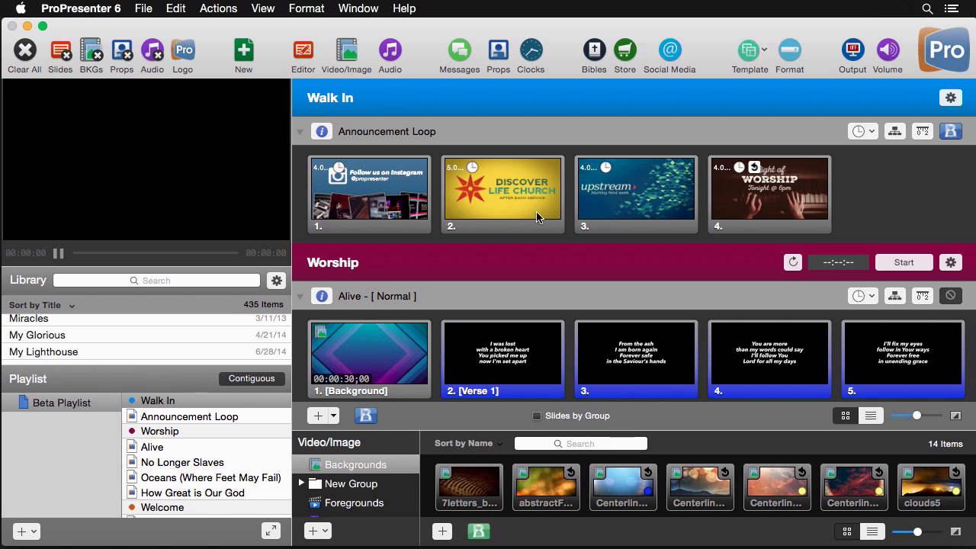
Step: Add a timer cue from the Cue Palette to Alive's Background slide, using the Countdown timer with the Start Timer action
{"action": "right_click", "coordinate": [384, 348]}
{"action": "mouse_move", "coordinate": [439, 324]}
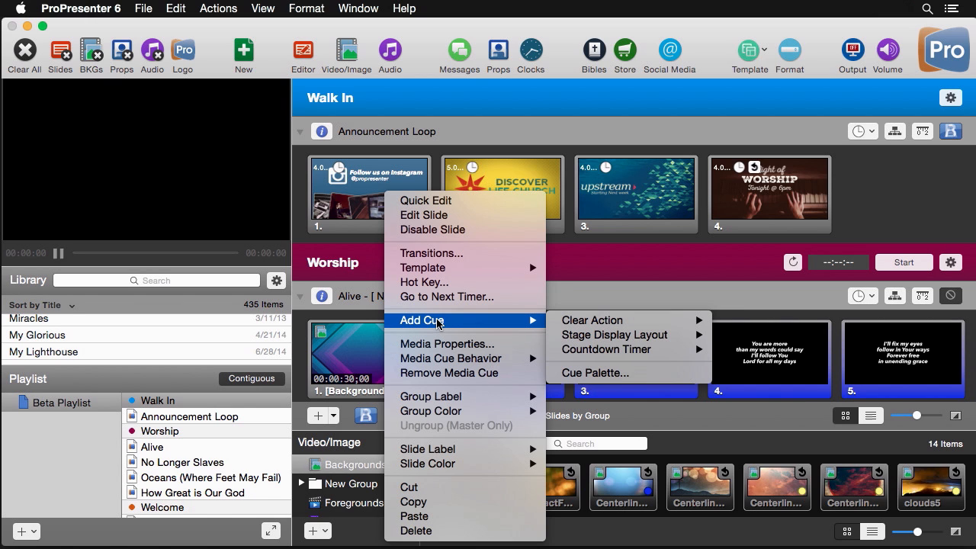
{"action": "left_click", "coordinate": [603, 374]}
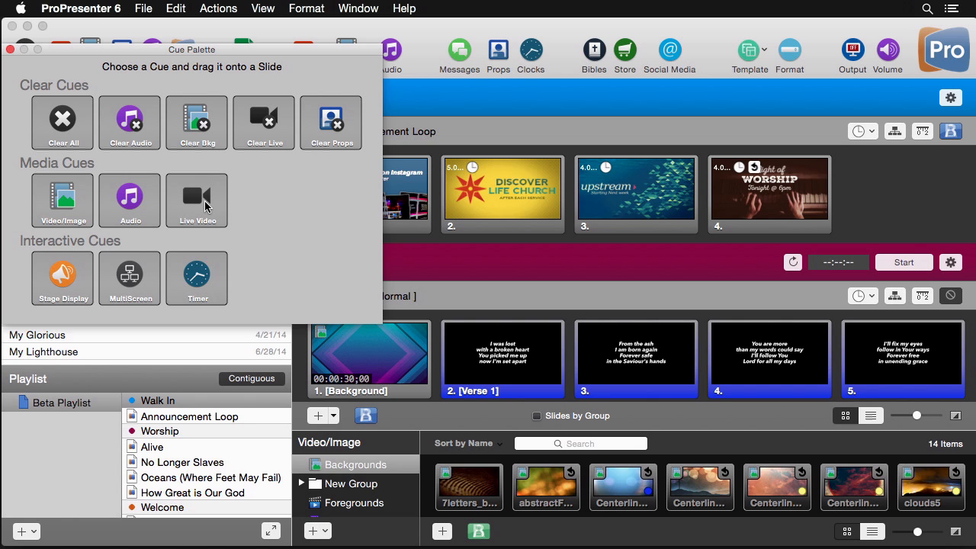
{"action": "left_click_drag", "start_coordinate": [179, 284], "coordinate": [379, 355]}
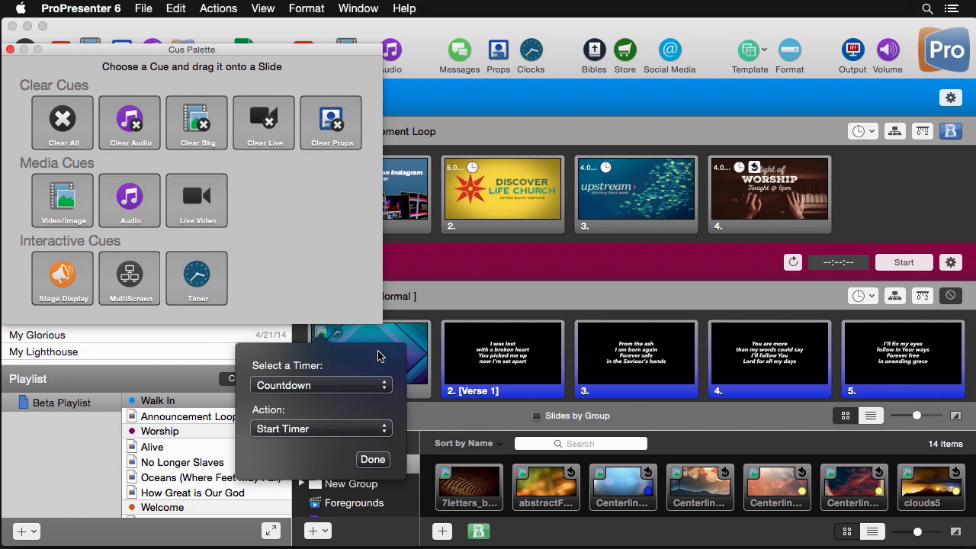
{"action": "left_click", "coordinate": [320, 429]}
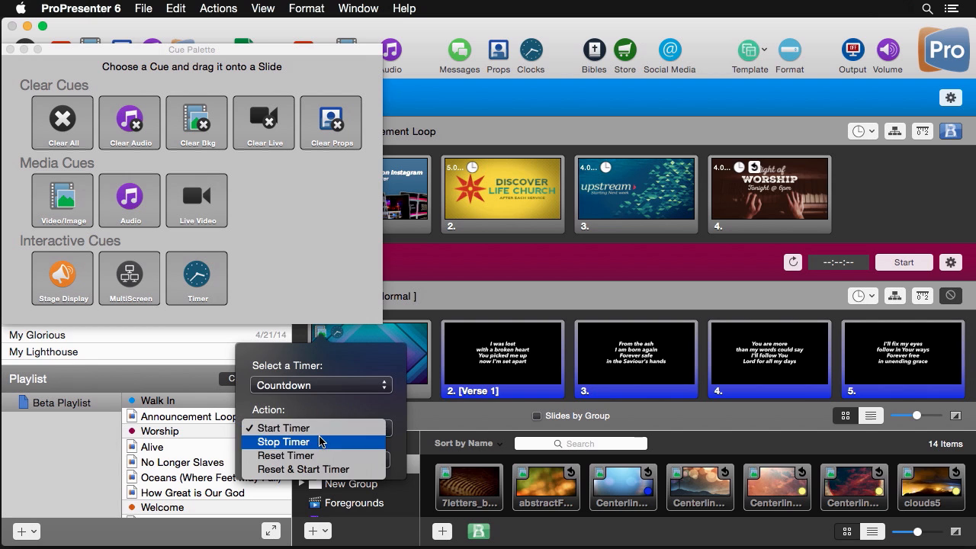
{"action": "left_click", "coordinate": [347, 386]}
{"action": "left_click", "coordinate": [347, 387]}
{"action": "left_click", "coordinate": [347, 386]}
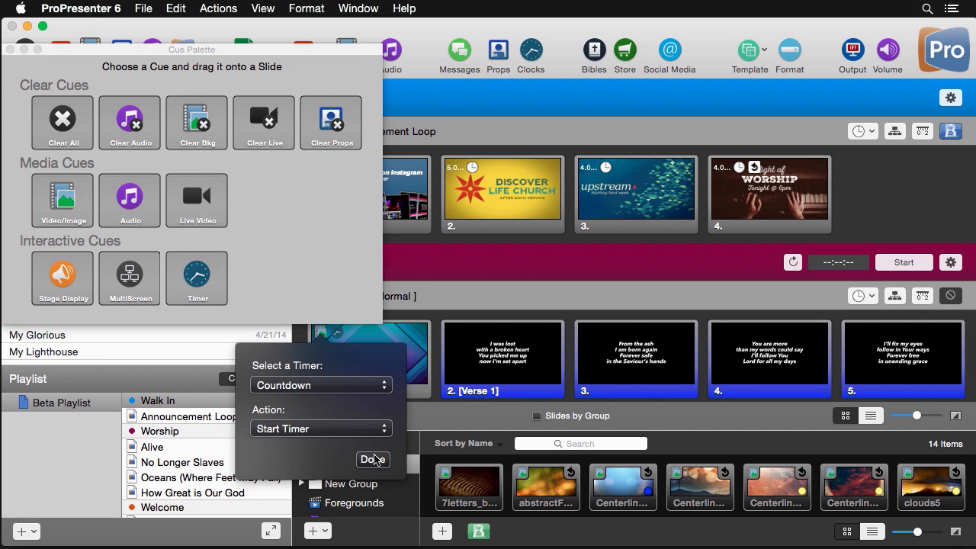
{"action": "left_click", "coordinate": [373, 459]}
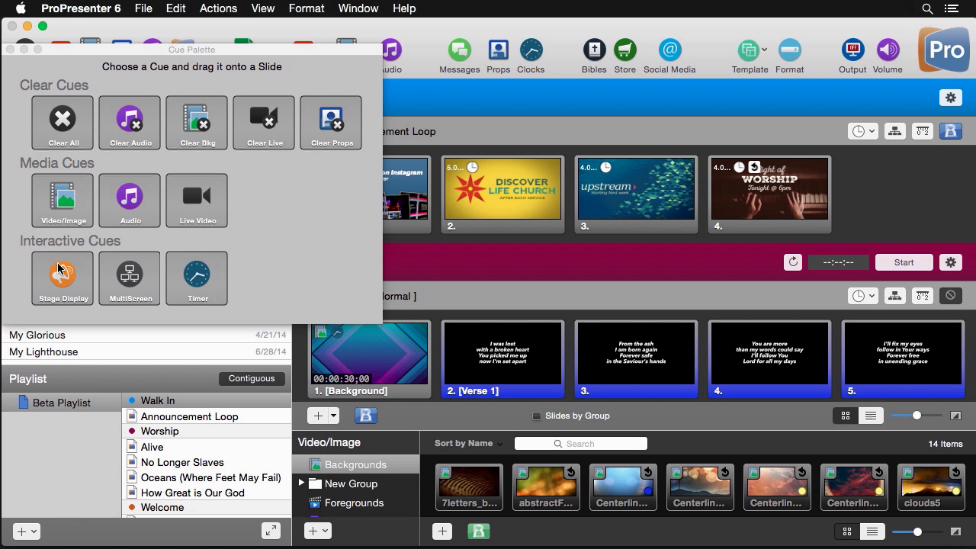
Step: Add a stage display cue with the Worship layout to Alive's Background slide and close the Cue Palette
{"action": "left_click_drag", "start_coordinate": [74, 282], "coordinate": [388, 349]}
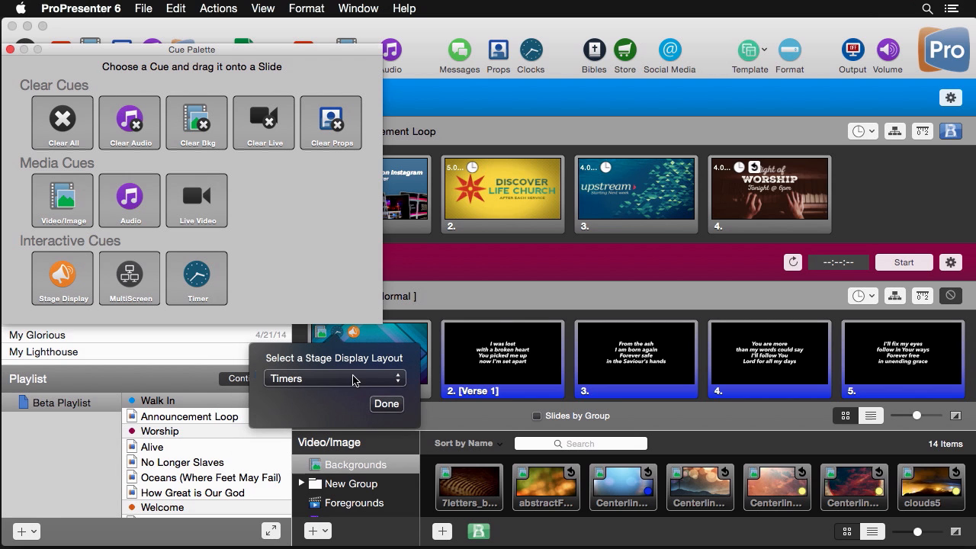
{"action": "left_click", "coordinate": [355, 378]}
{"action": "left_click", "coordinate": [350, 391]}
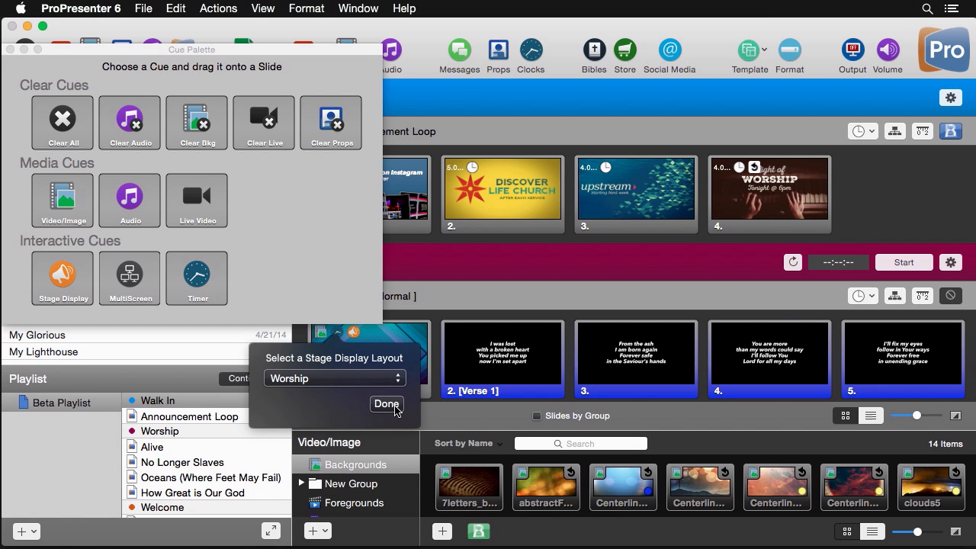
{"action": "left_click", "coordinate": [374, 378]}
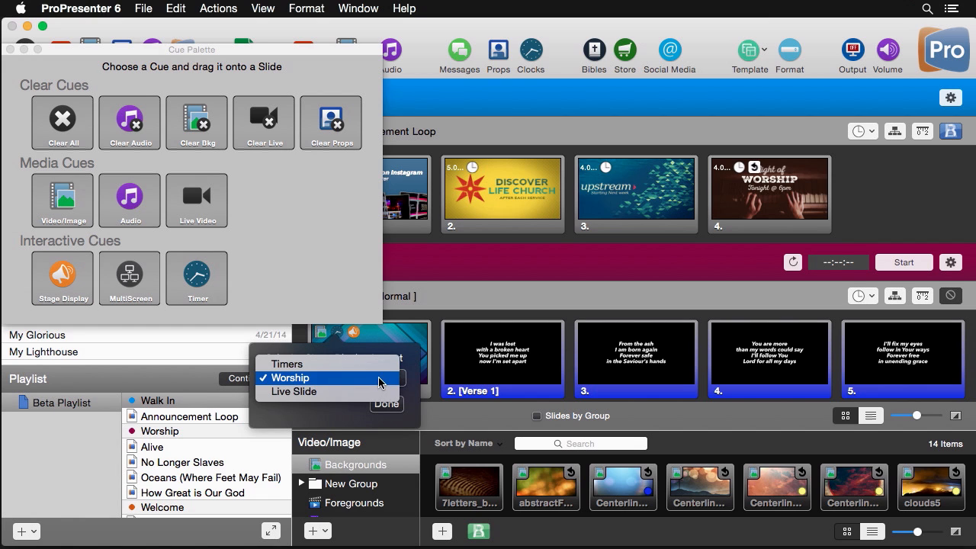
{"action": "left_click", "coordinate": [374, 377]}
{"action": "left_click", "coordinate": [386, 403]}
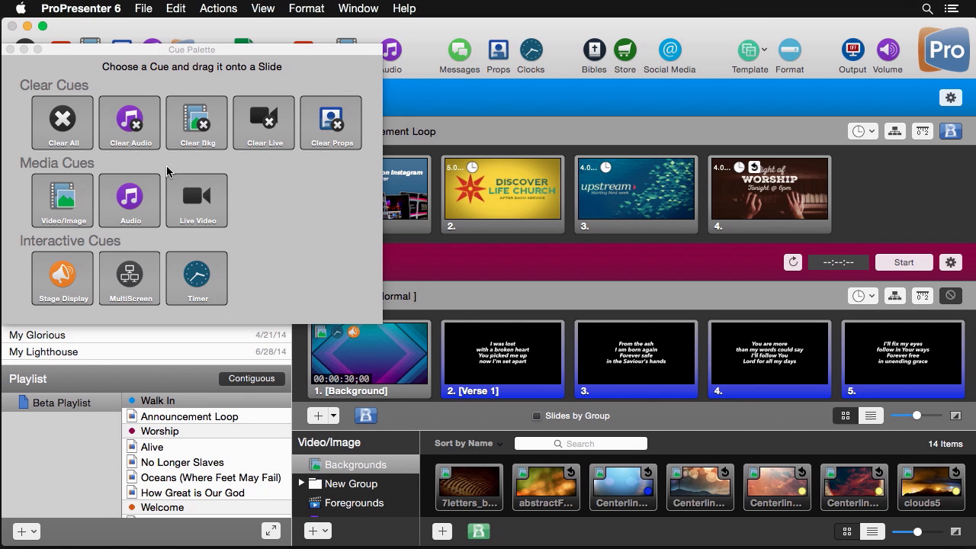
{"action": "left_click", "coordinate": [10, 50]}
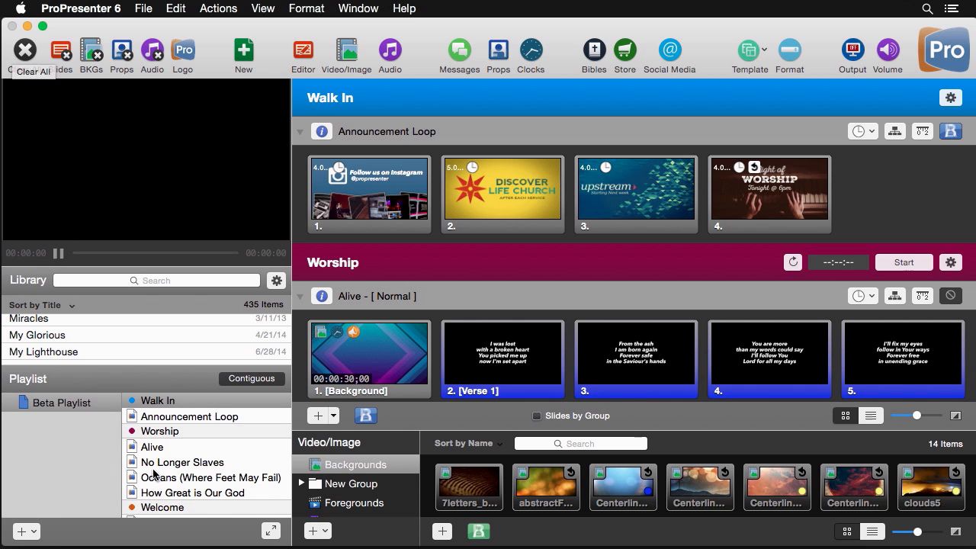
Step: Display the Alive presentation from the playlist and turn off the contiguous view
{"action": "left_click", "coordinate": [166, 448]}
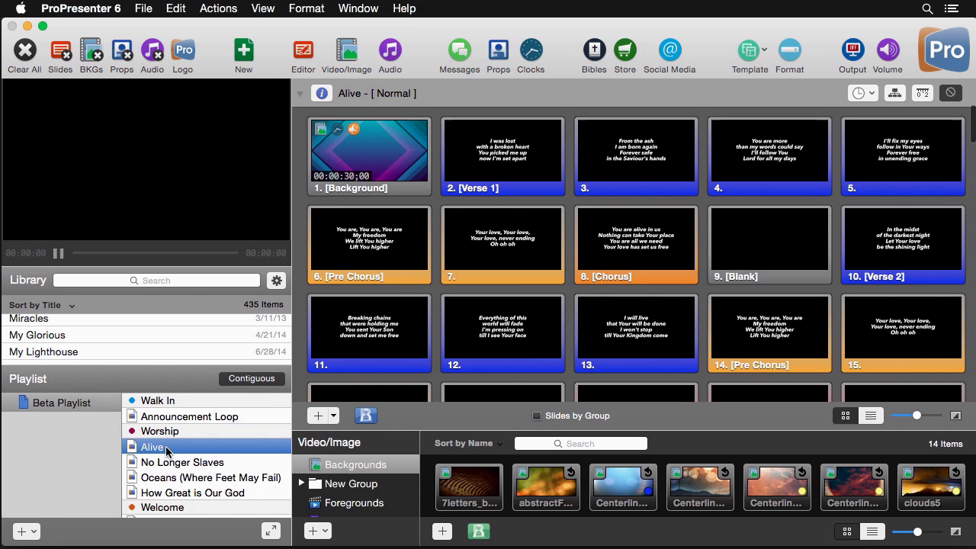
{"action": "left_click", "coordinate": [266, 380]}
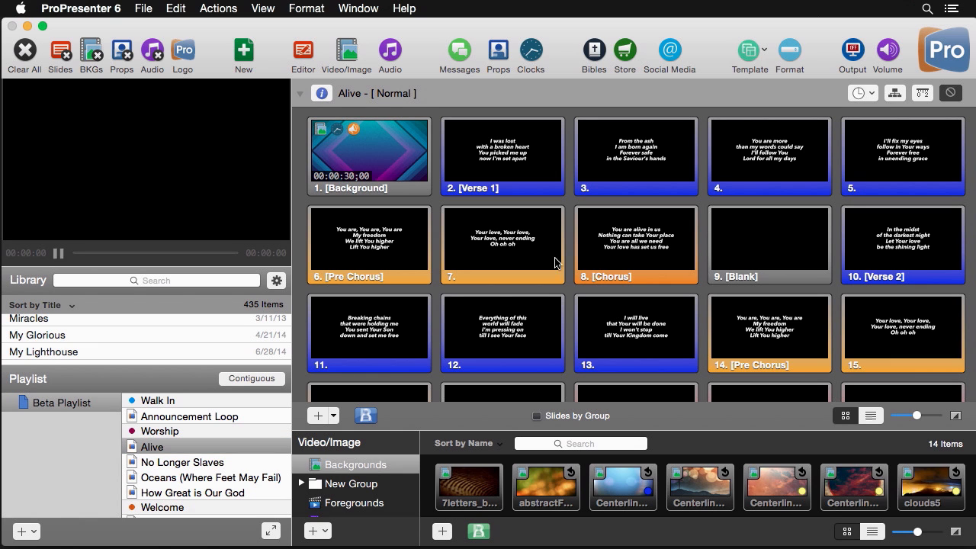
Step: Open Alive in the Reflow Editor and insert a slide break after "with a broken heart" in Verse 1
{"action": "left_click", "coordinate": [134, 9]}
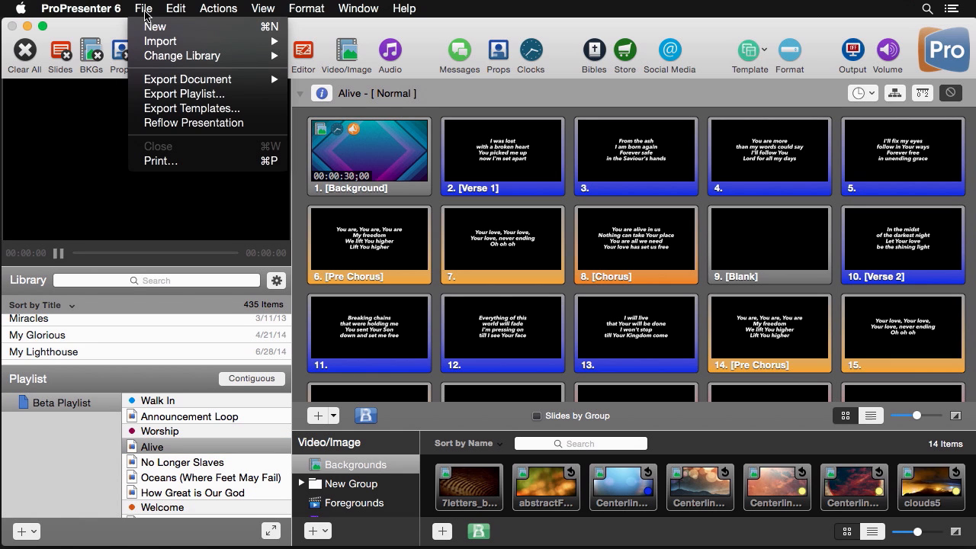
{"action": "left_click", "coordinate": [192, 124]}
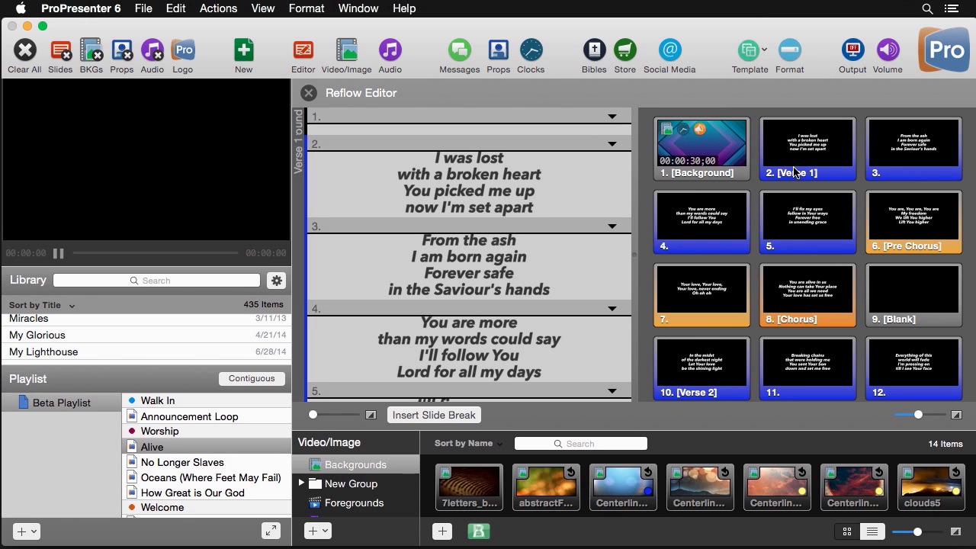
{"action": "left_click", "coordinate": [546, 182]}
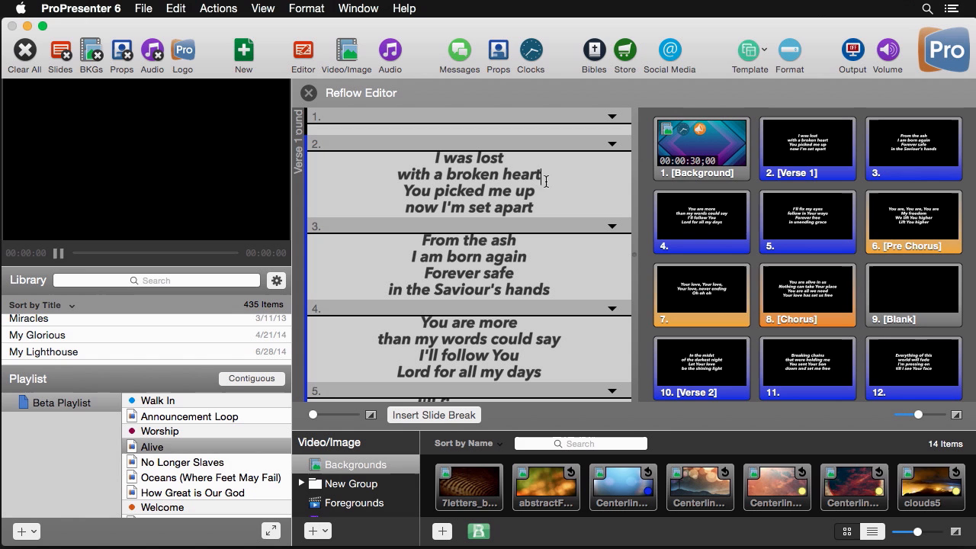
{"action": "left_click", "coordinate": [460, 416]}
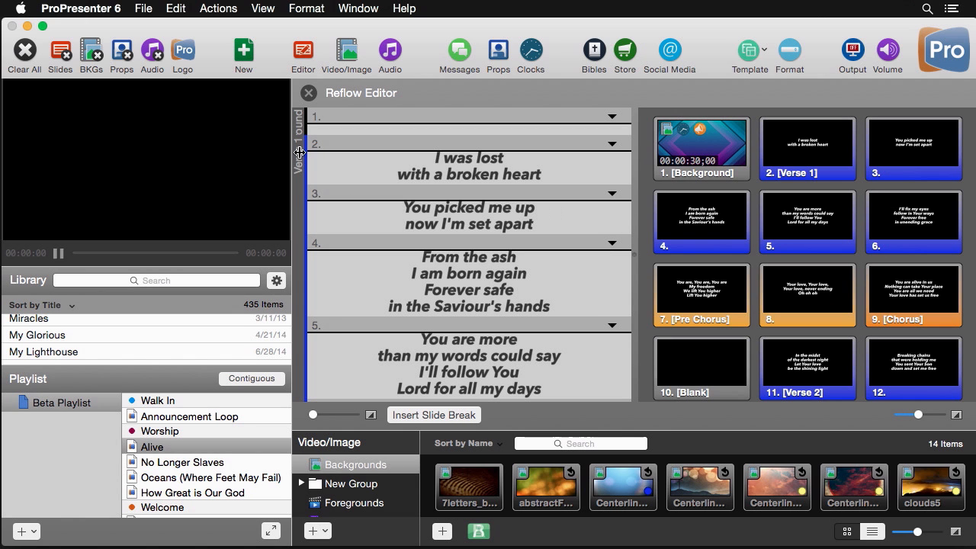
Step: Close the Reflow Editor and display the Announcement Loop presentation from the playlist
{"action": "scroll", "coordinate": [305, 246], "scroll_direction": "down", "scroll_amount": 10}
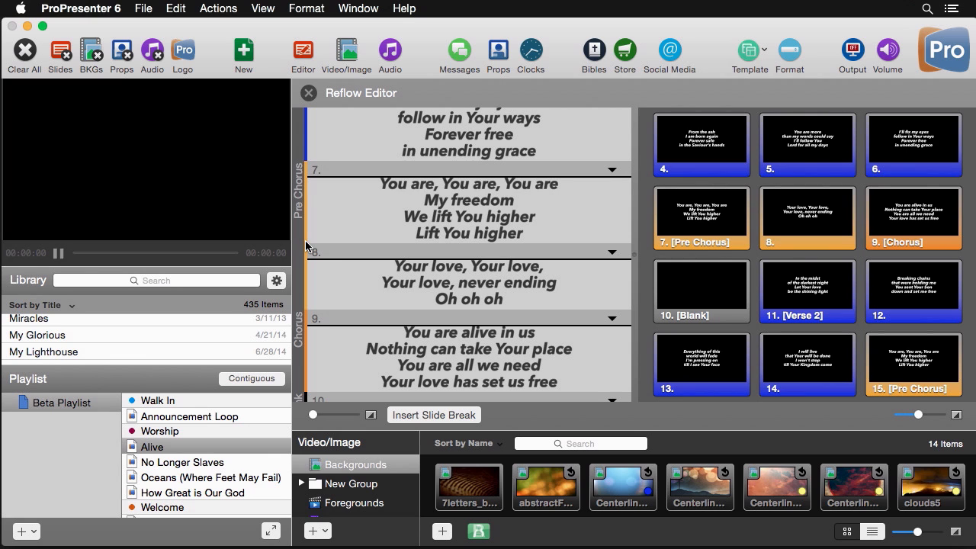
{"action": "left_click", "coordinate": [309, 93]}
{"action": "left_click", "coordinate": [223, 417]}
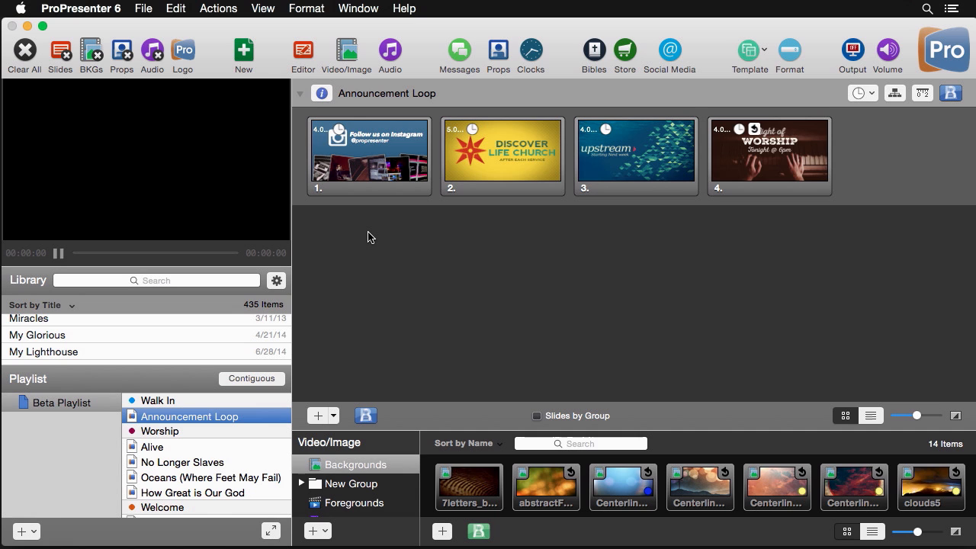
Step: Preview the Instagram slide of Announcement Loop on the output and clear everything from it
{"action": "left_click", "coordinate": [377, 158]}
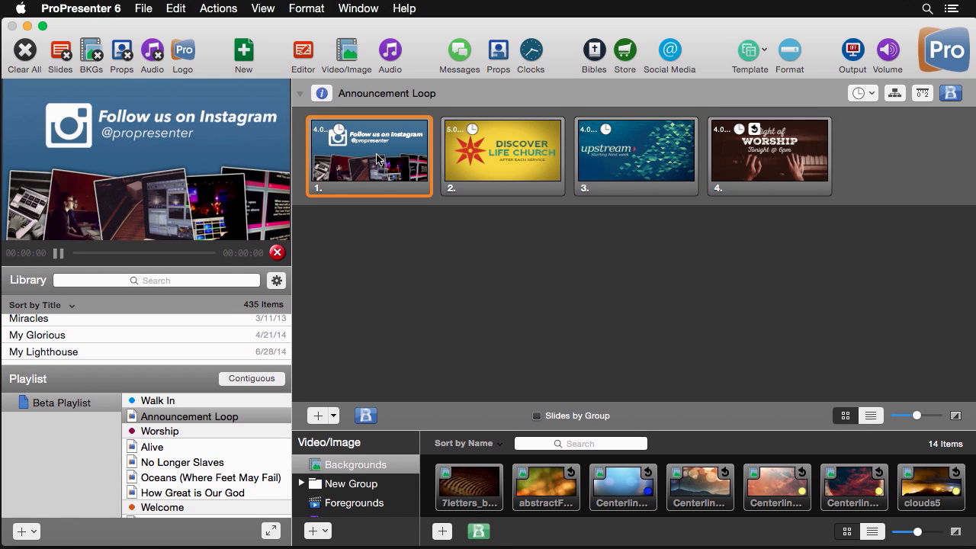
{"action": "left_click", "coordinate": [34, 56]}
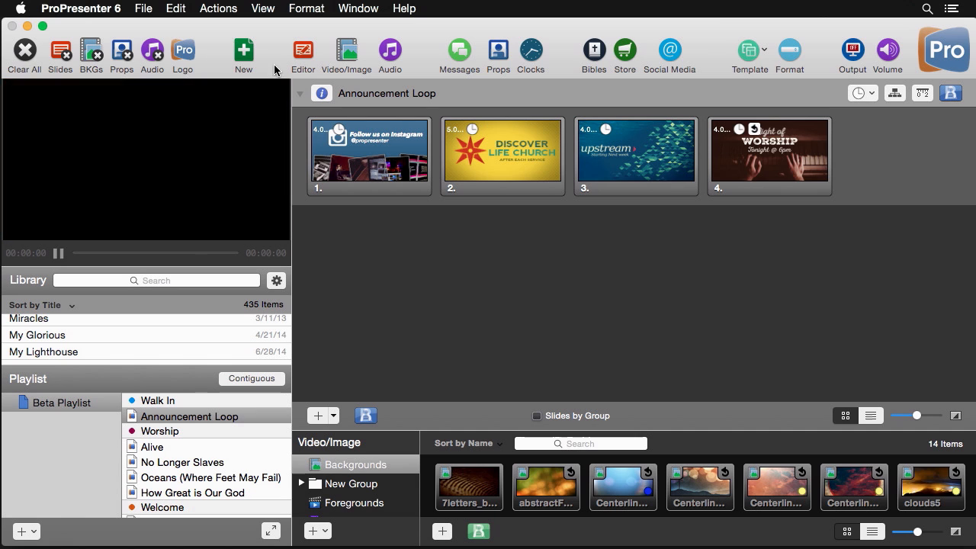
Step: Open the Instagram slide in the Editor and view the build-in transition options of the "Follow us on Instagram" text
{"action": "left_click", "coordinate": [303, 53]}
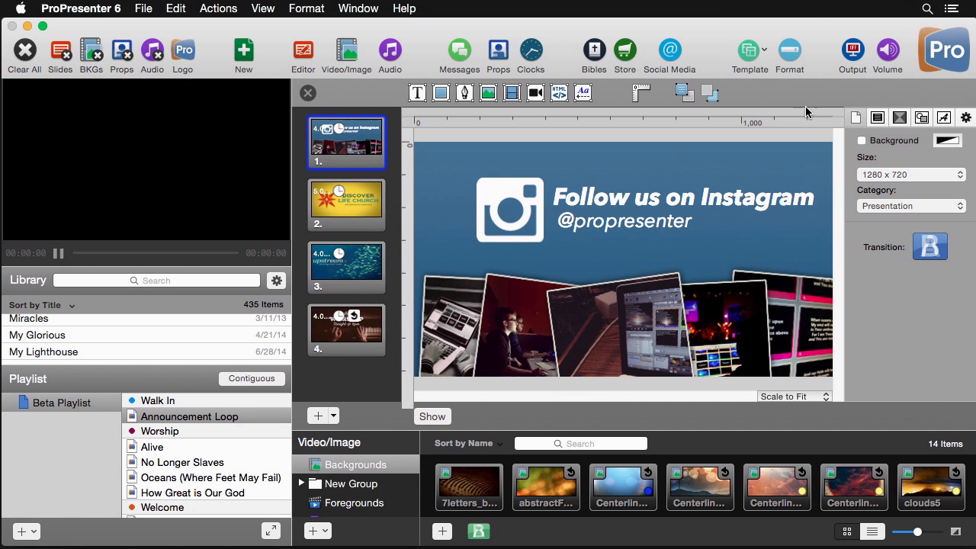
{"action": "left_click", "coordinate": [900, 117]}
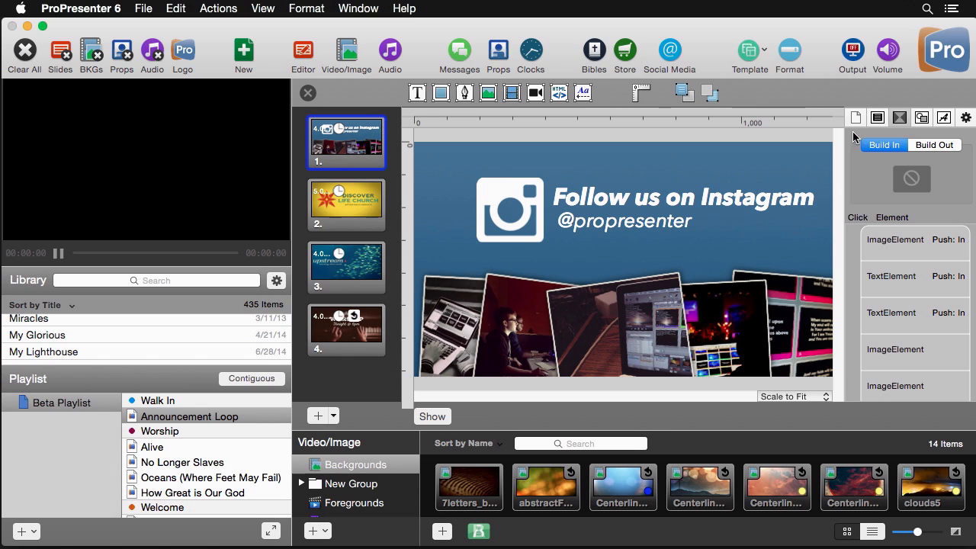
{"action": "left_click", "coordinate": [641, 202]}
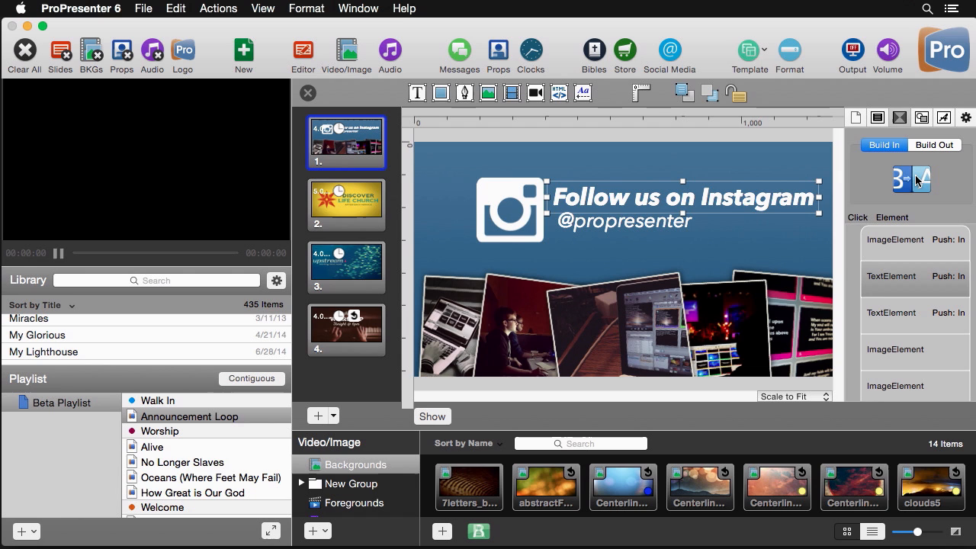
{"action": "left_click", "coordinate": [915, 180]}
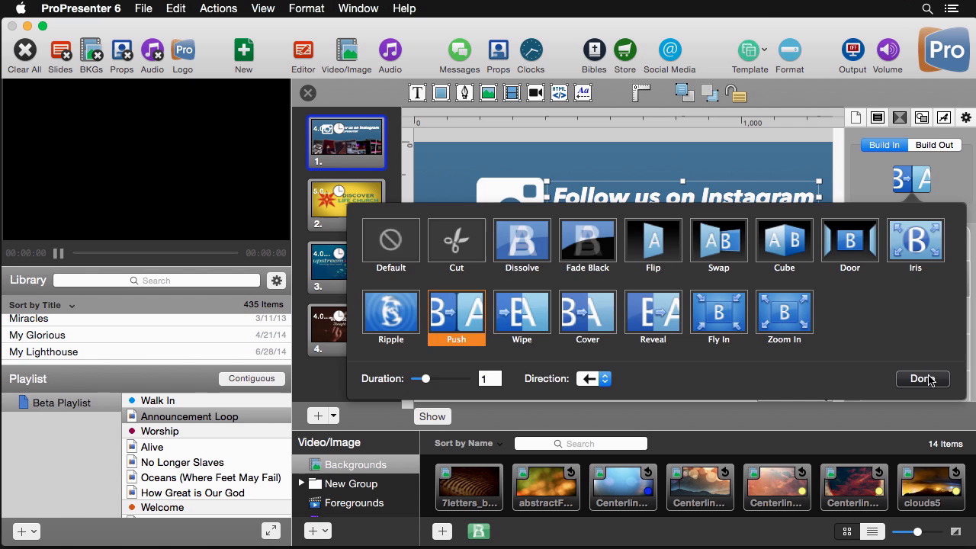
{"action": "left_click", "coordinate": [924, 379]}
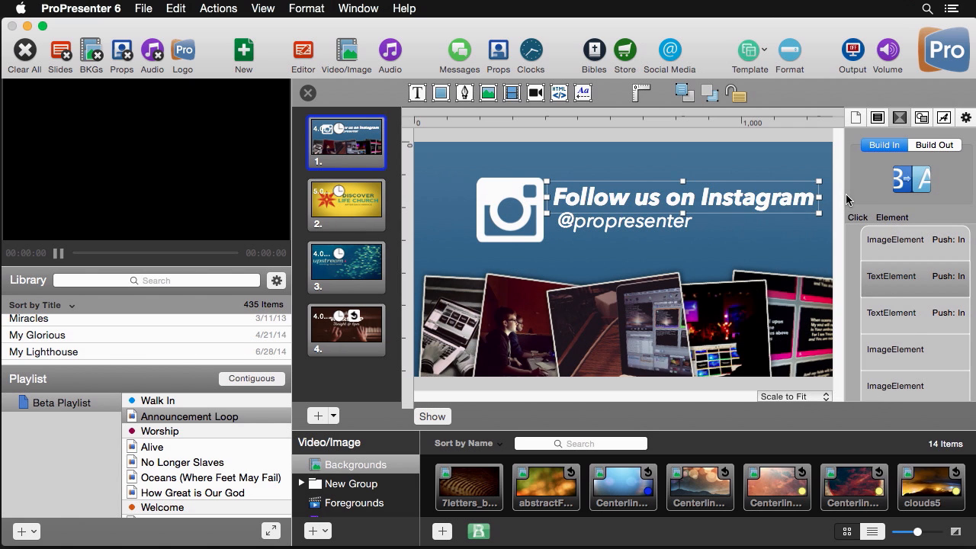
Step: Examine the build start and delay options for the slide's text elements and the image element below them in the build list
{"action": "scroll", "coordinate": [850, 196], "scroll_direction": "down", "scroll_amount": 4}
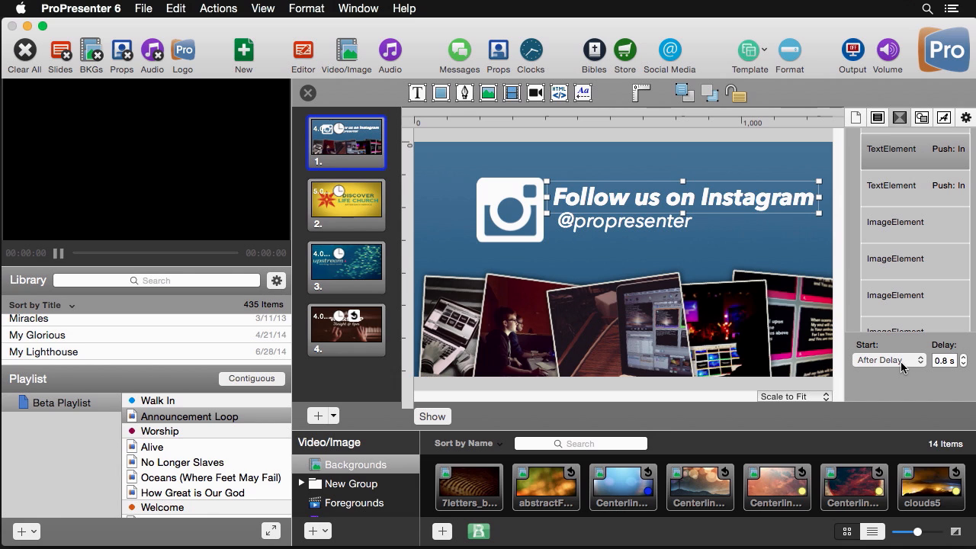
{"action": "left_click", "coordinate": [921, 195]}
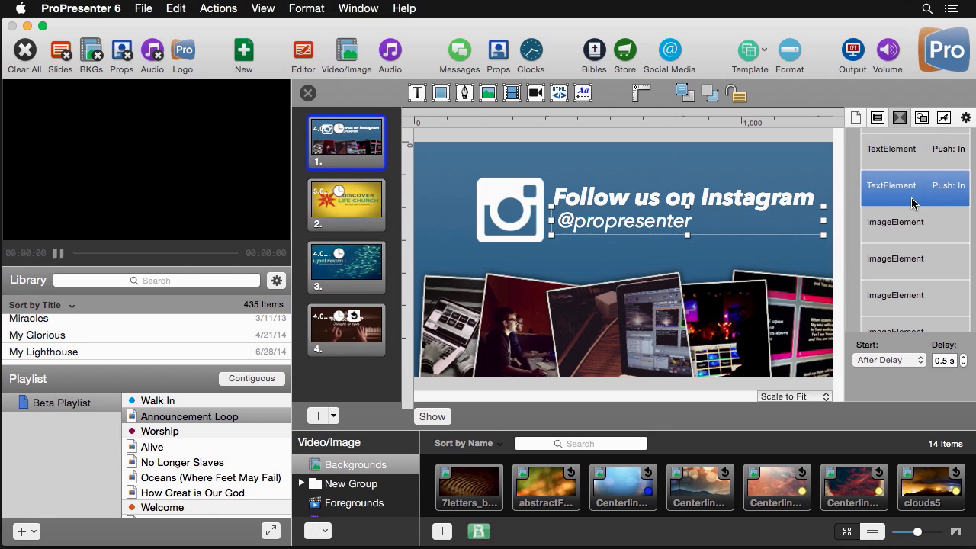
{"action": "left_click", "coordinate": [908, 231]}
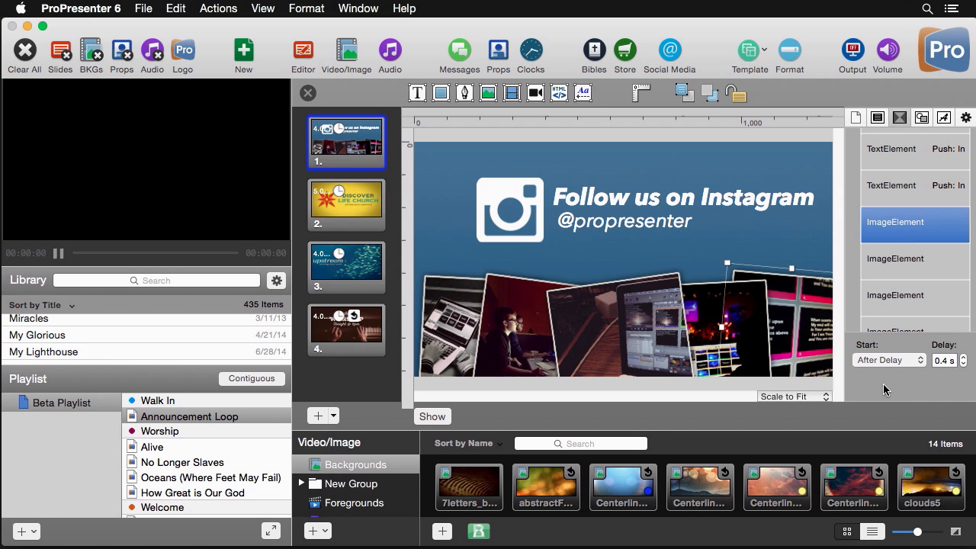
{"action": "left_click", "coordinate": [890, 360]}
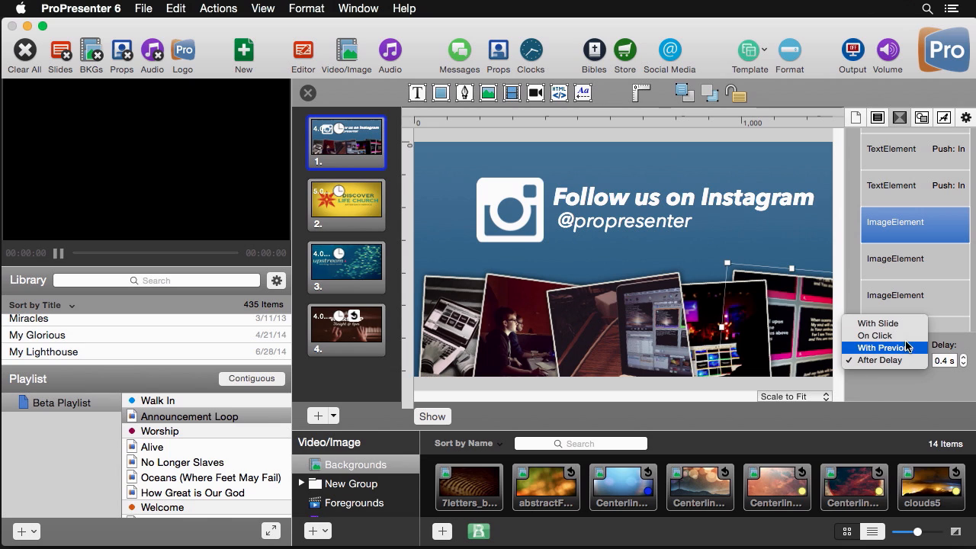
{"action": "left_click", "coordinate": [921, 392]}
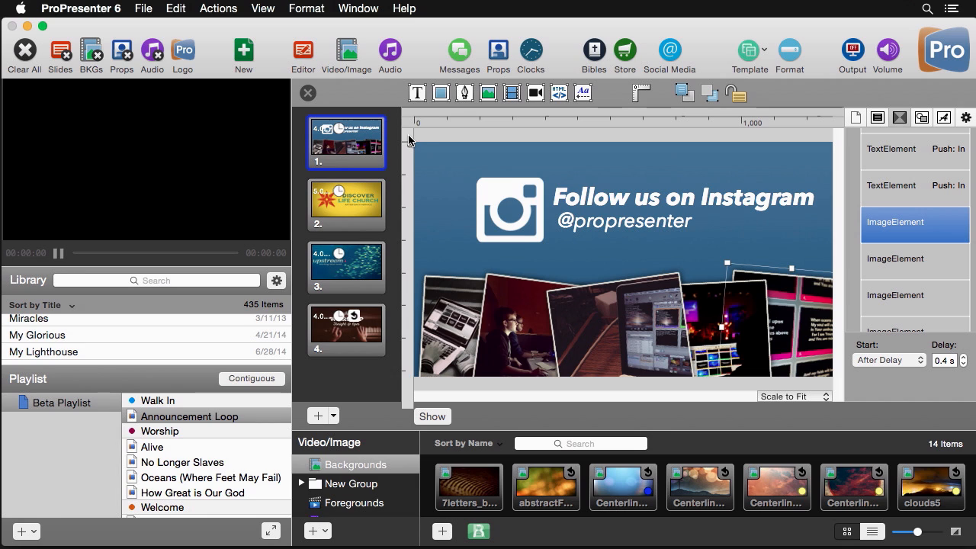
{"action": "left_click_drag", "start_coordinate": [408, 139], "coordinate": [552, 130]}
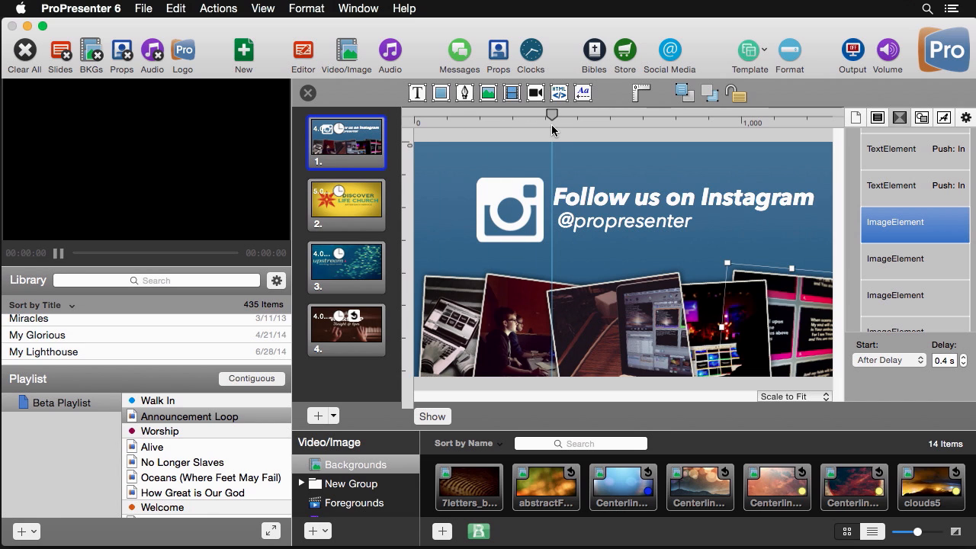
{"action": "left_click", "coordinate": [577, 224]}
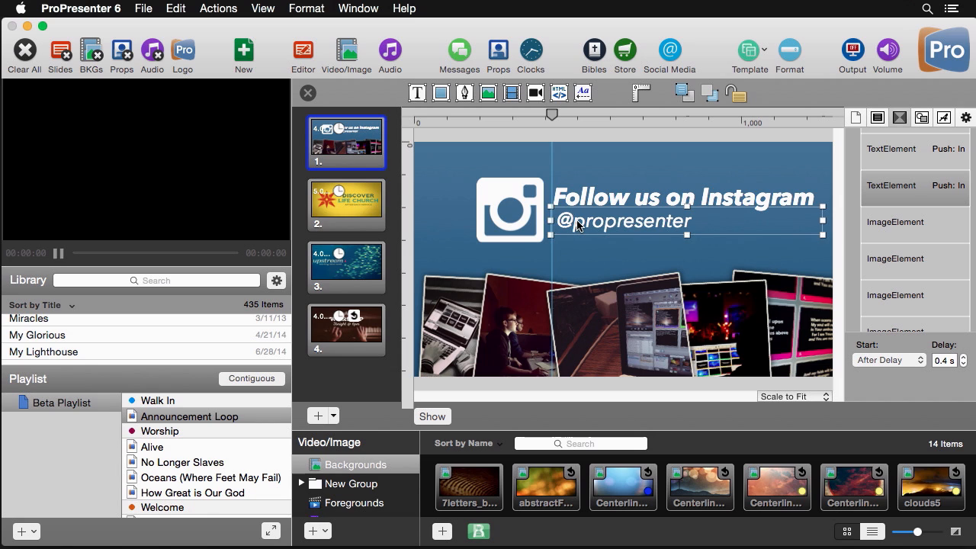
{"action": "key", "text": "Left"}
{"action": "key", "text": "Left"}
{"action": "key", "text": "Left"}
{"action": "key", "text": "Left"}
{"action": "key", "text": "Left"}
{"action": "key", "text": "Left"}
{"action": "key", "text": "Left"}
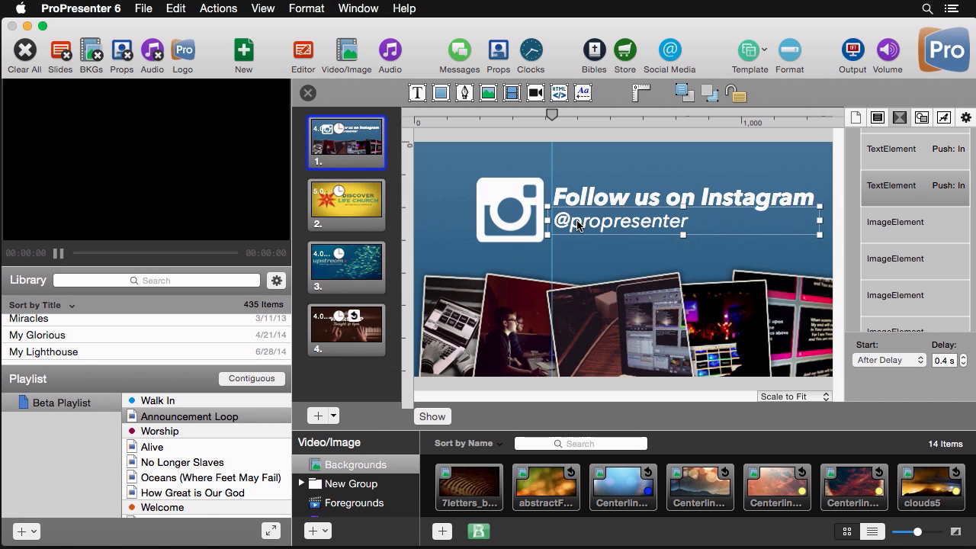
{"action": "key", "text": "Left"}
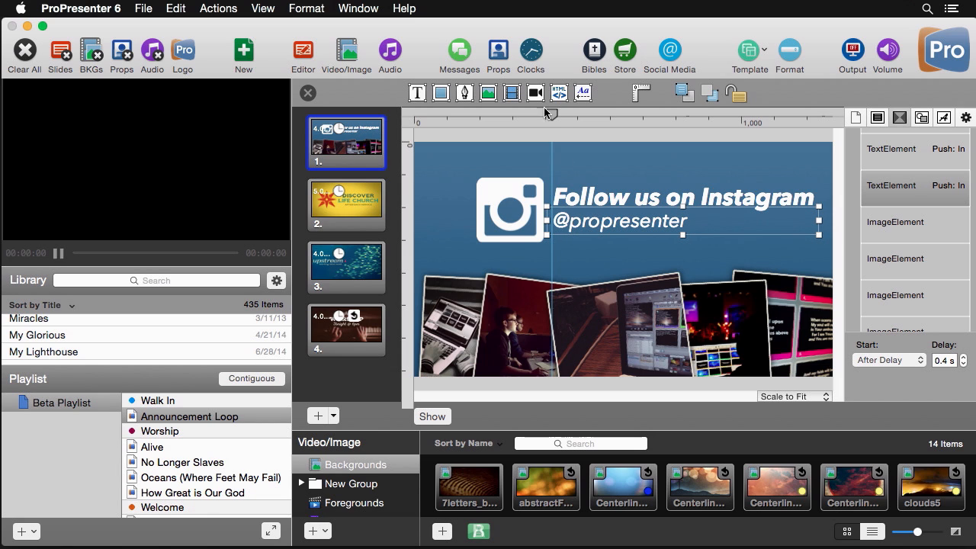
{"action": "left_click_drag", "start_coordinate": [552, 116], "coordinate": [402, 128]}
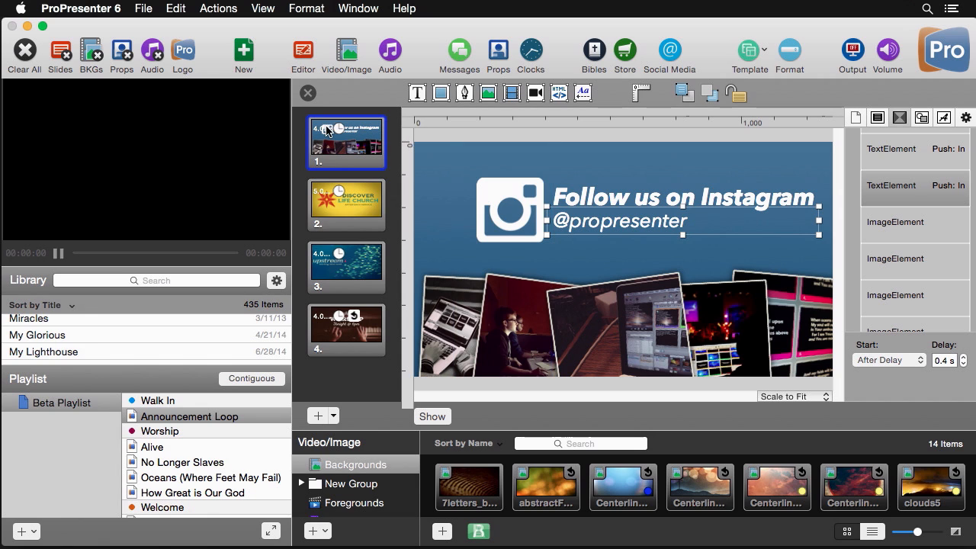
Step: On slide 2, enlarge the red star image inside its crop frame, recentre it, and close the Editor
{"action": "left_click", "coordinate": [379, 202]}
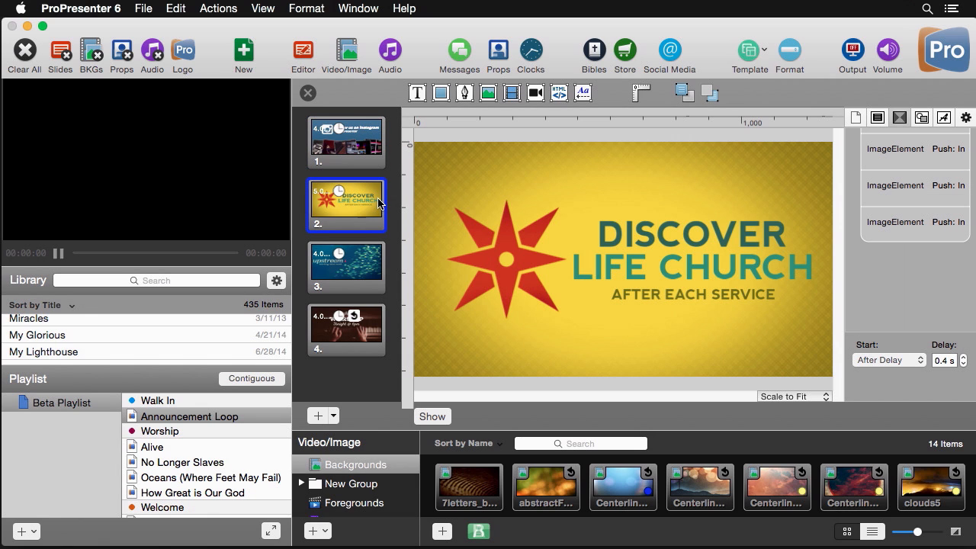
{"action": "left_click", "coordinate": [516, 263]}
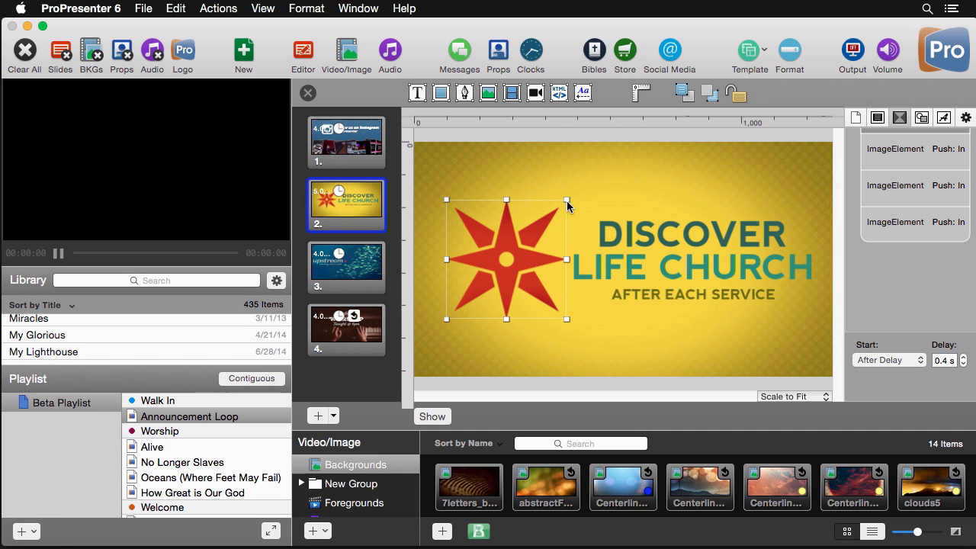
{"action": "left_click_drag", "start_coordinate": [566, 197], "coordinate": [594, 148]}
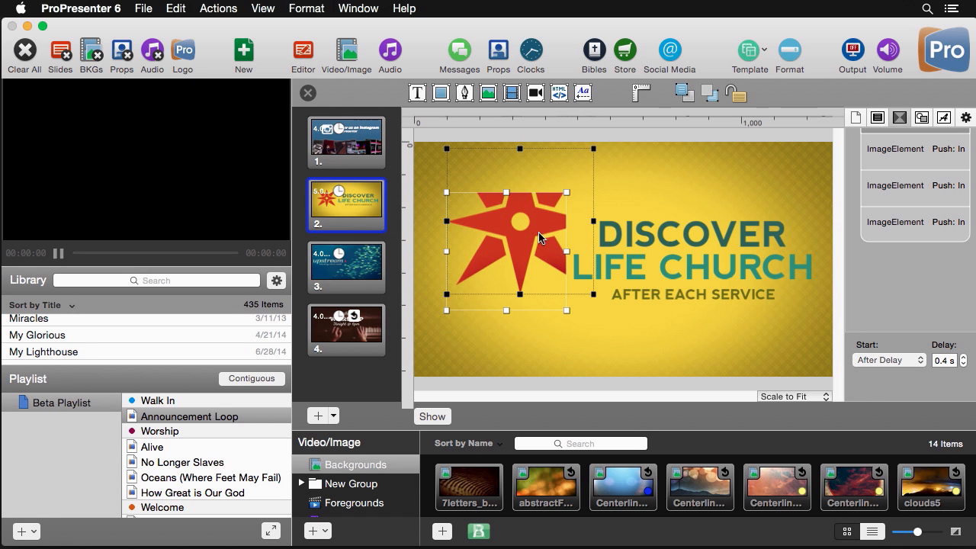
{"action": "left_click_drag", "start_coordinate": [538, 238], "coordinate": [527, 262]}
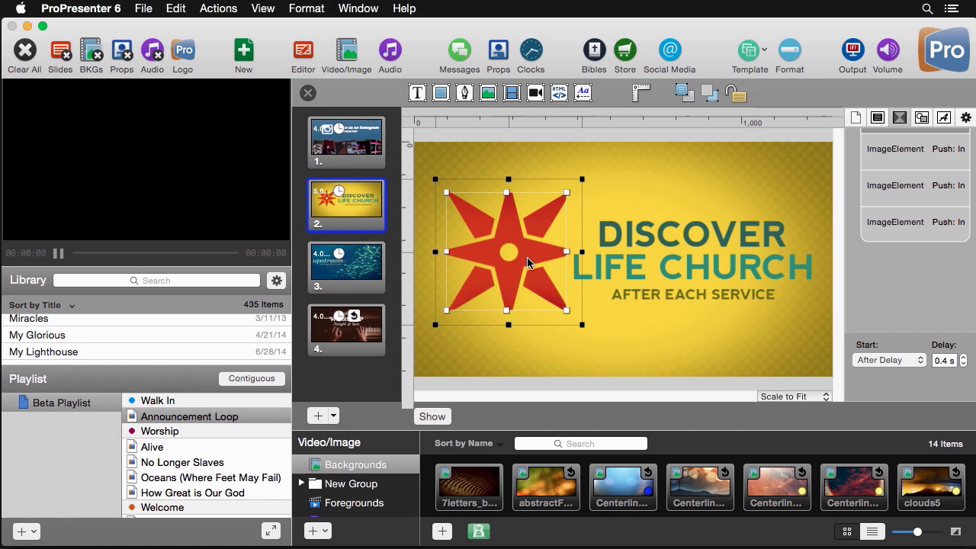
{"action": "left_click", "coordinate": [626, 194]}
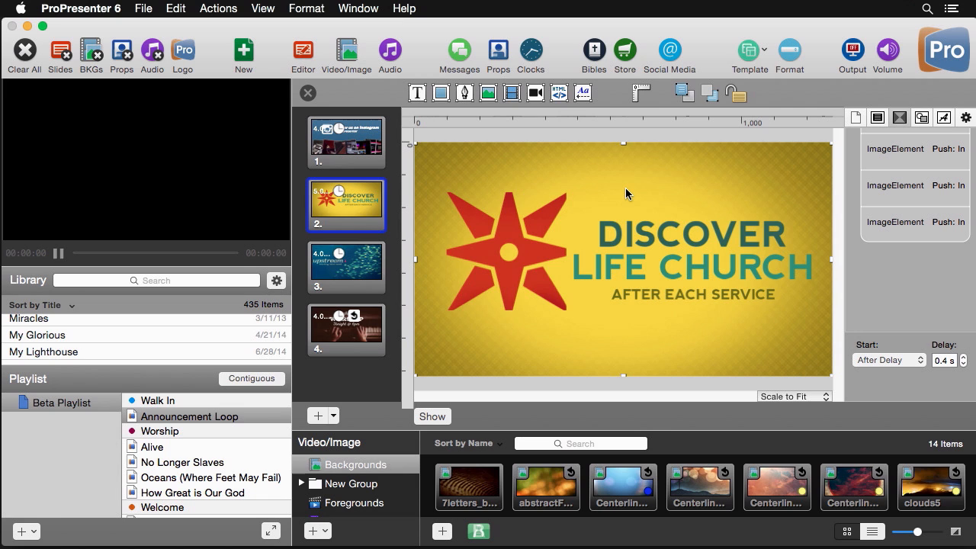
{"action": "left_click", "coordinate": [309, 93]}
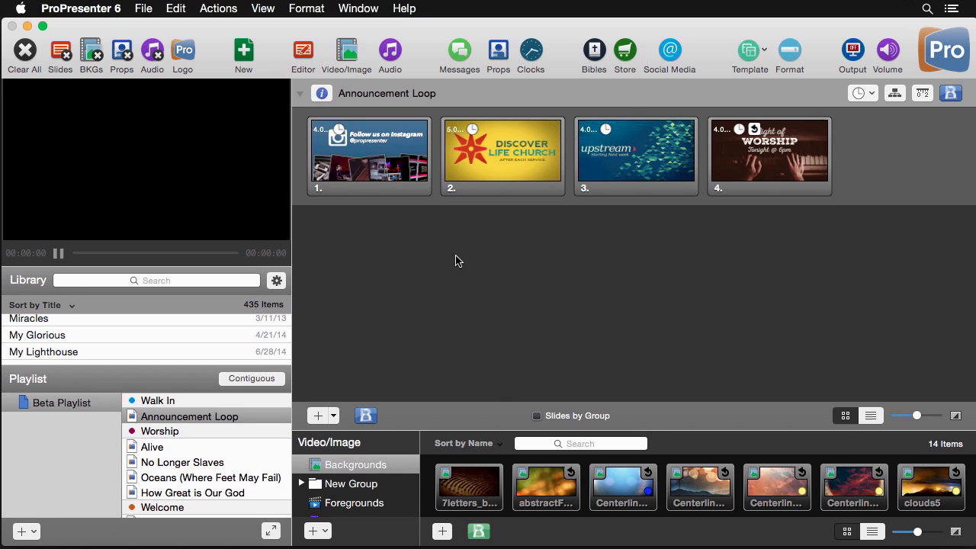
Step: Send the abstract motion background live, and replace it with the first still image in Backgrounds
{"action": "left_click", "coordinate": [550, 491]}
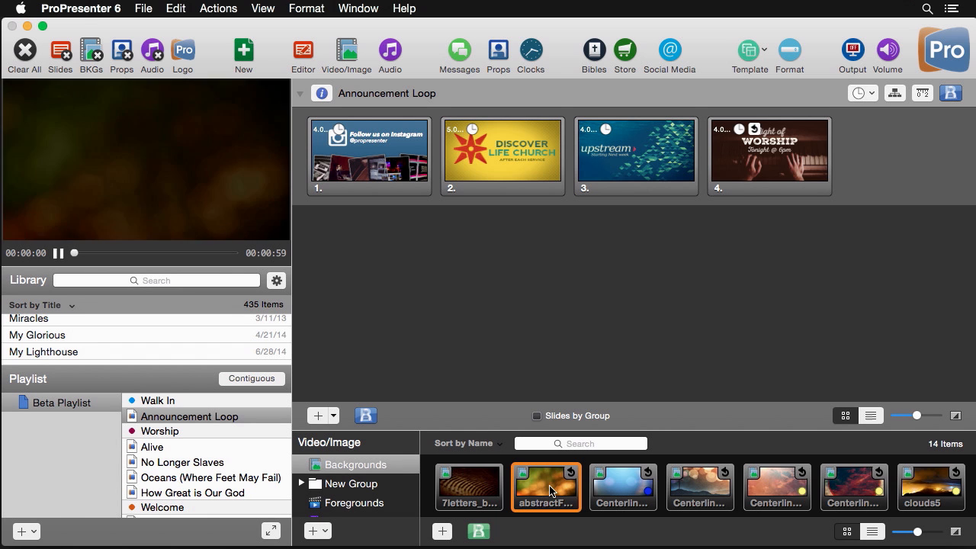
{"action": "left_click", "coordinate": [470, 493]}
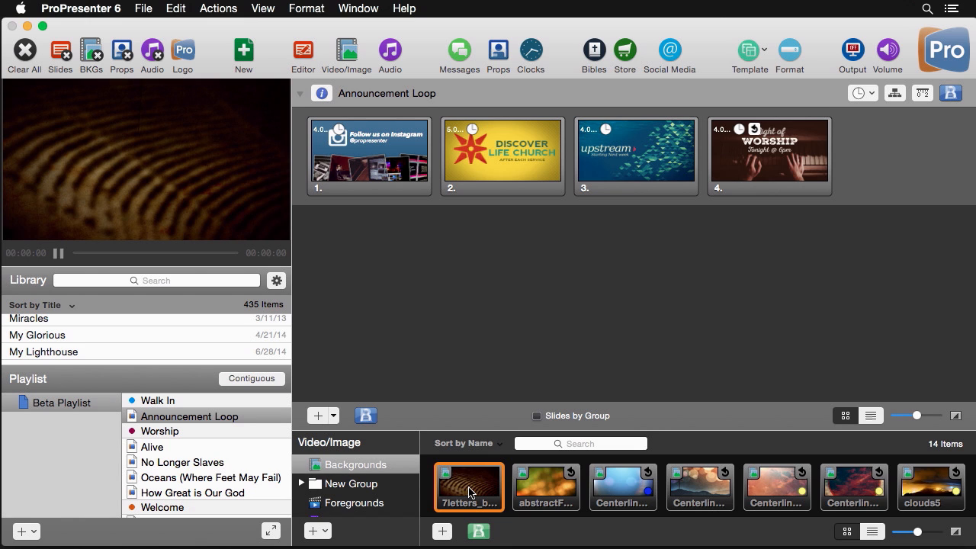
Step: Enlarge the Video/Image bin to reveal more rows and show the media tagged Blue
{"action": "left_click_drag", "start_coordinate": [692, 428], "coordinate": [694, 340]}
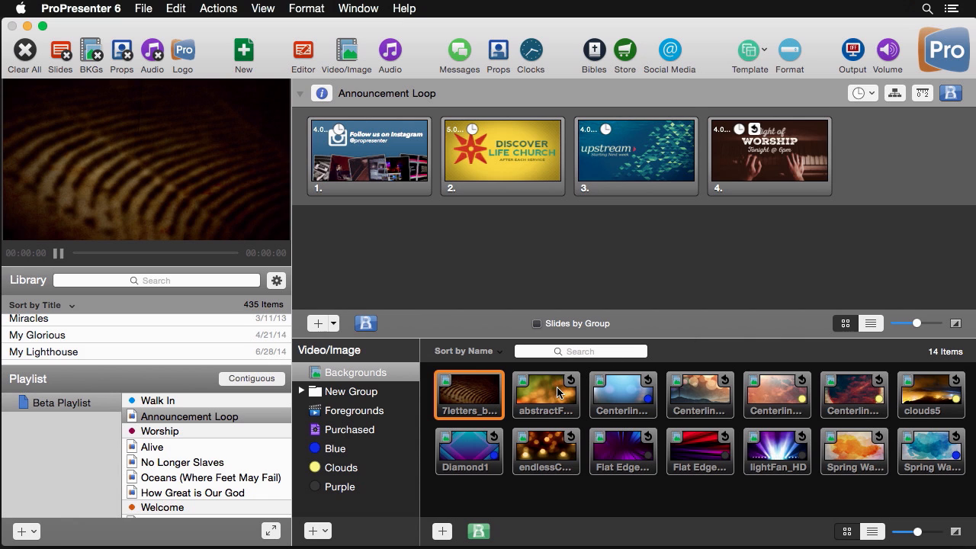
{"action": "left_click", "coordinate": [347, 455]}
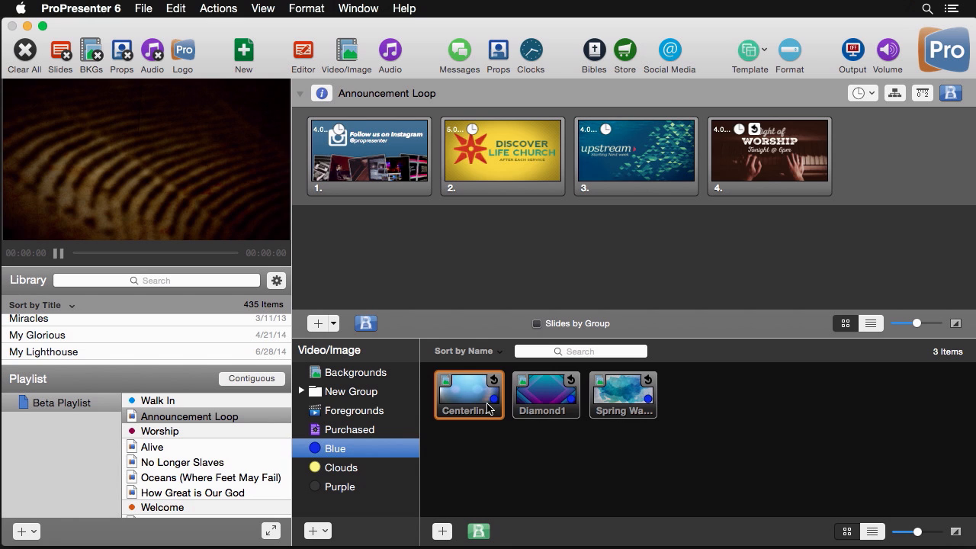
Step: Add a custom tag named "Cross" to the fourth image in Backgrounds and show the media carrying that tag
{"action": "left_click", "coordinate": [379, 376]}
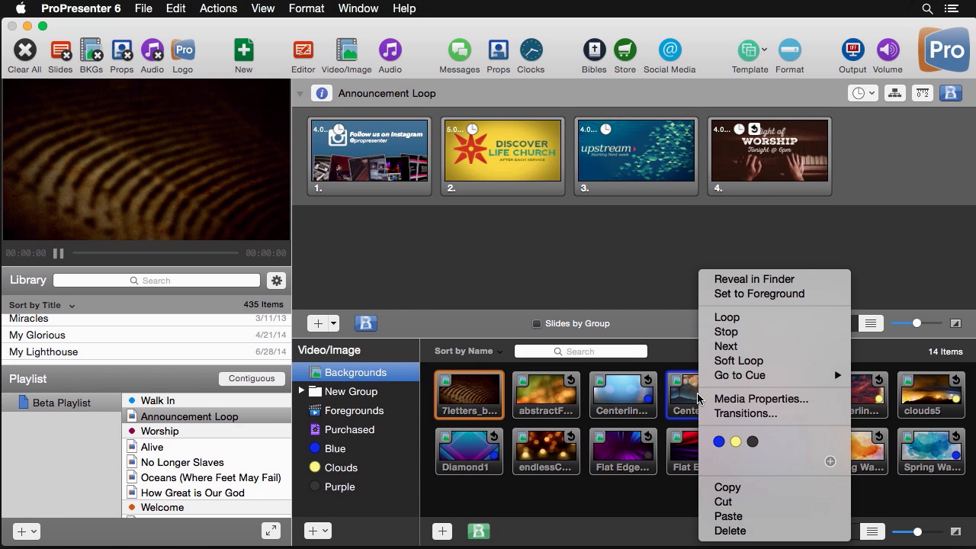
{"action": "left_click", "coordinate": [830, 461]}
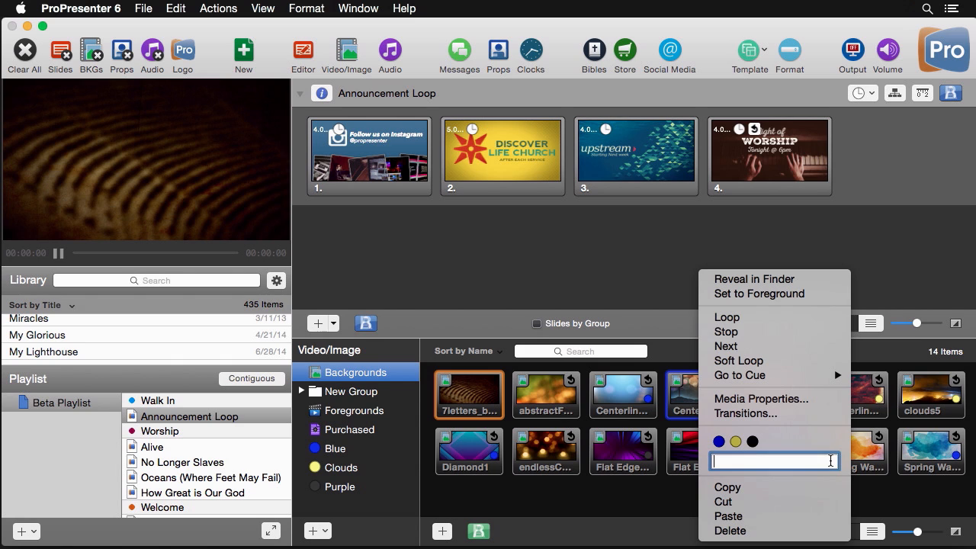
{"action": "type", "text": "Cross"}
{"action": "key", "text": "Return"}
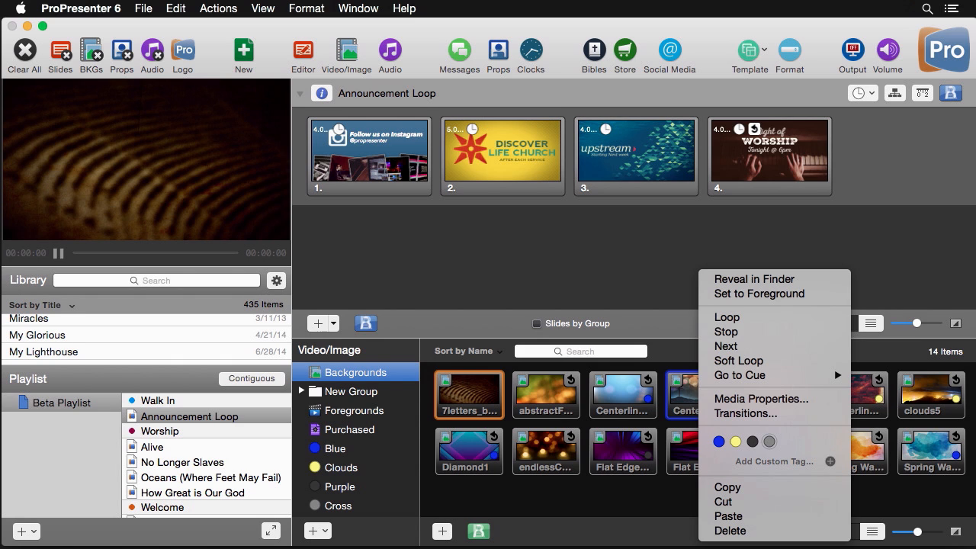
{"action": "left_click", "coordinate": [589, 490]}
{"action": "left_click", "coordinate": [347, 508]}
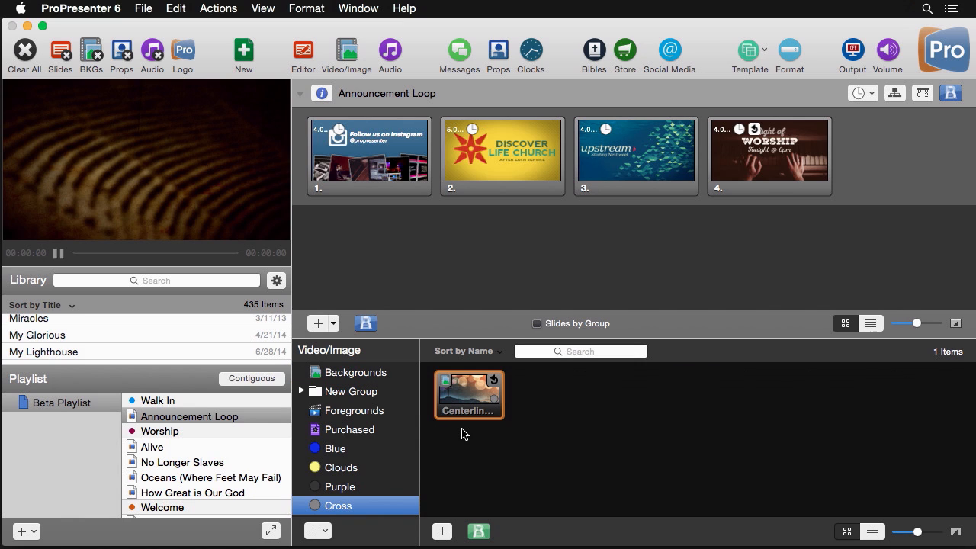
Step: Change the Cross tag's color to magenta and show all media in Backgrounds
{"action": "right_click", "coordinate": [340, 507]}
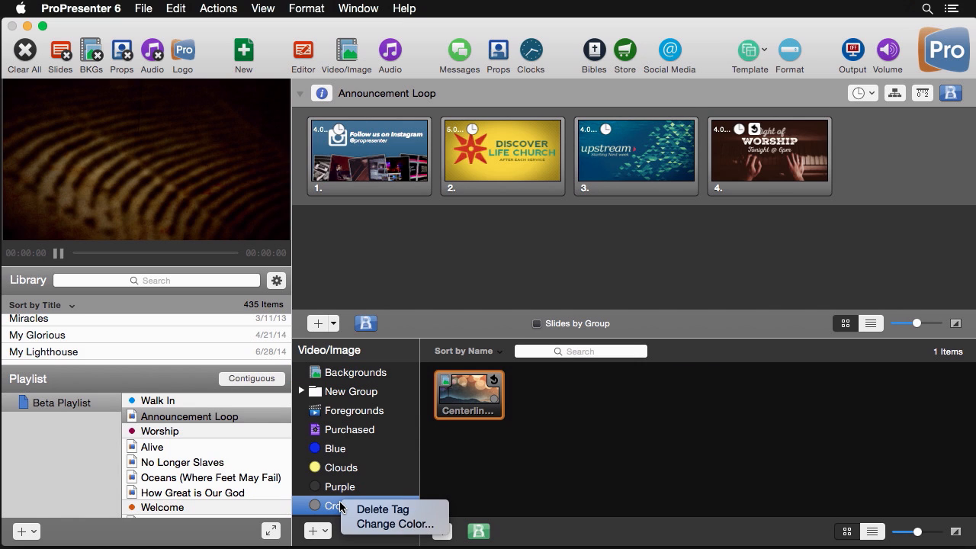
{"action": "left_click", "coordinate": [390, 523]}
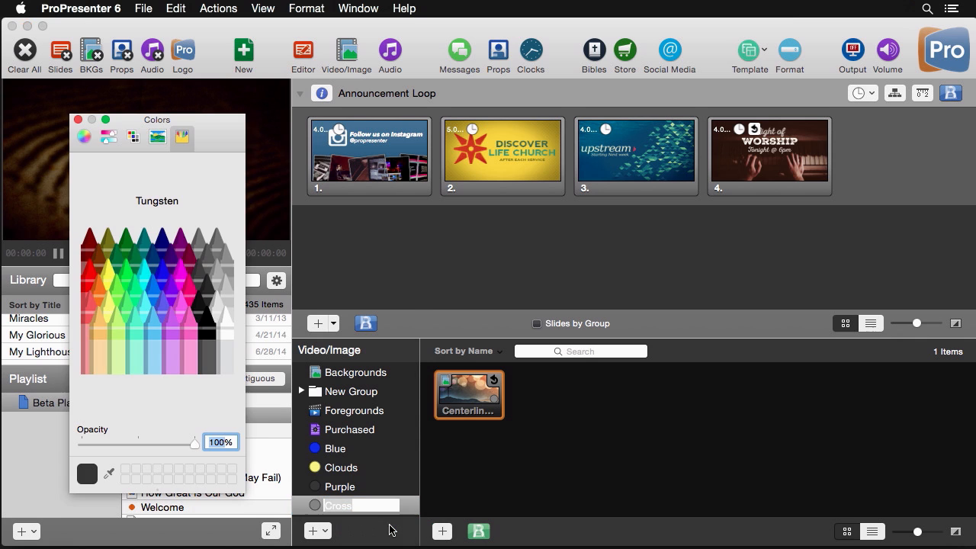
{"action": "left_click", "coordinate": [182, 276]}
{"action": "left_click", "coordinate": [77, 120]}
{"action": "left_click", "coordinate": [381, 373]}
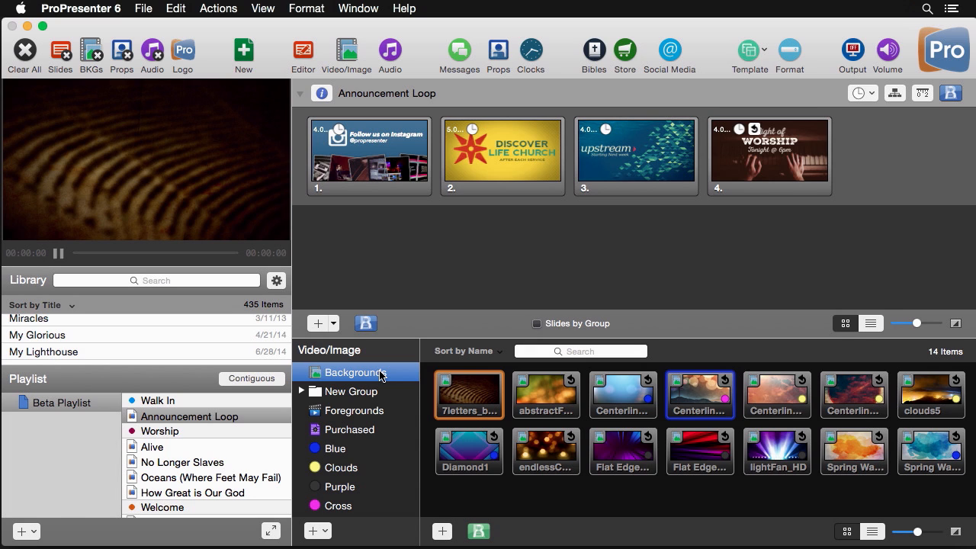
Step: Send the clouds5 background live, set its playback to Soft Loop, and clear all output
{"action": "left_click", "coordinate": [935, 403]}
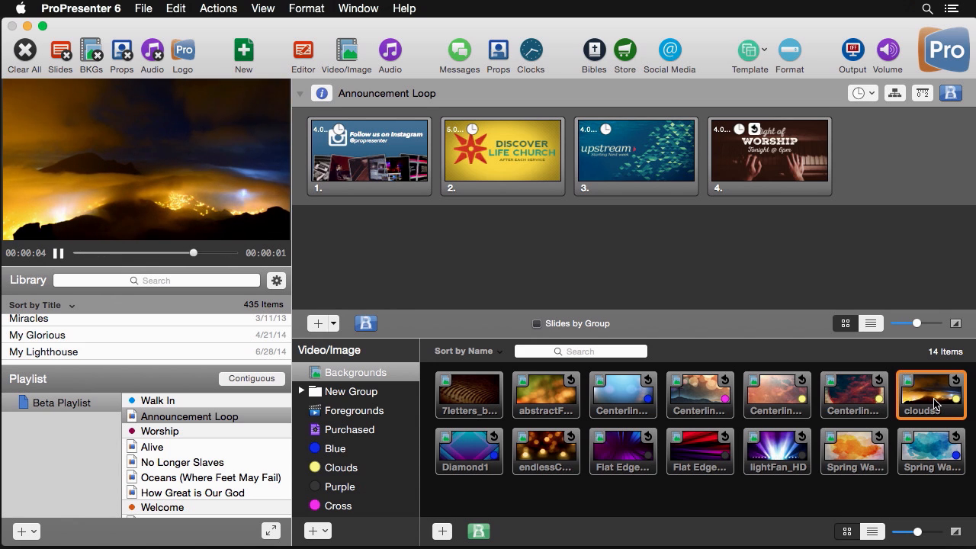
{"action": "right_click", "coordinate": [935, 404]}
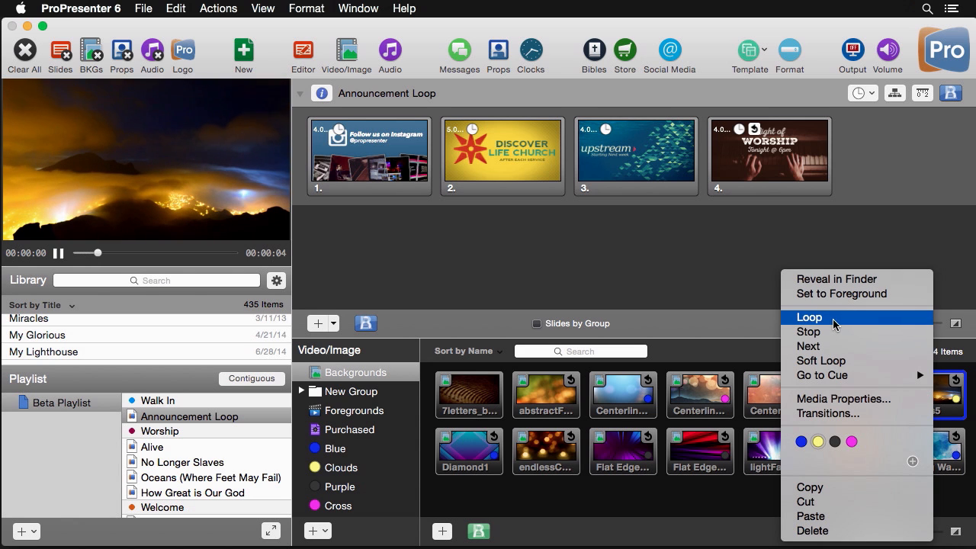
{"action": "left_click", "coordinate": [835, 361]}
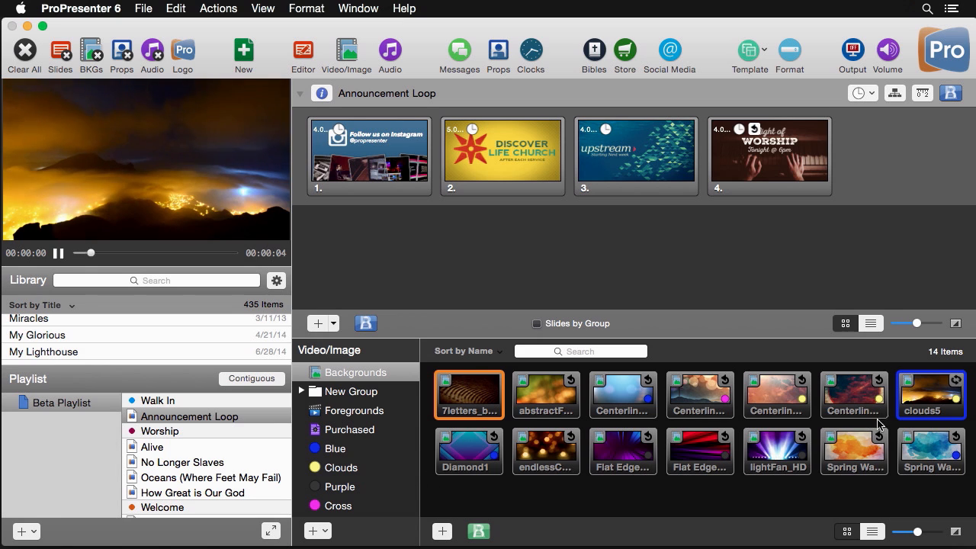
{"action": "left_click", "coordinate": [26, 52]}
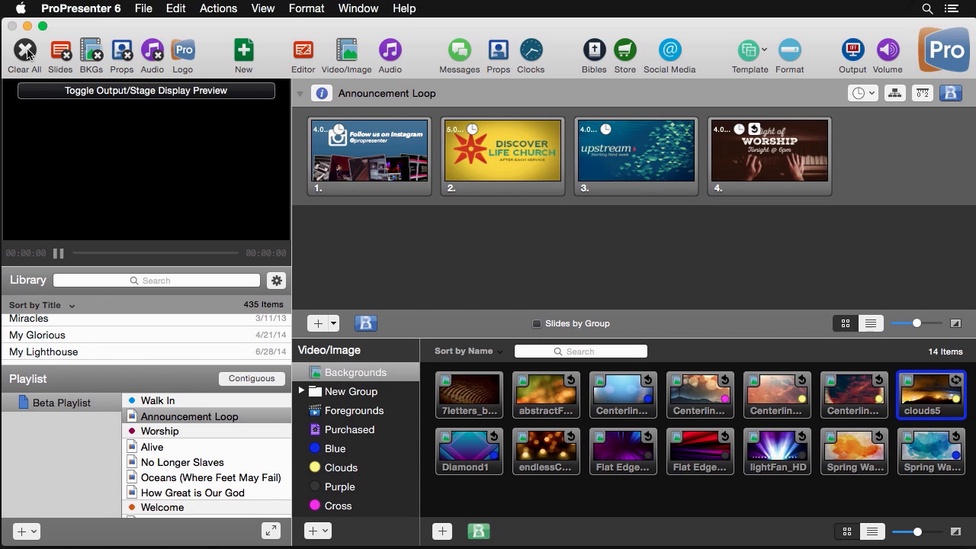
Step: Open the Teaching presentation from the playlist and send its 7letters and mapAllCities slides live in turn
{"action": "scroll", "coordinate": [176, 479], "scroll_direction": "down", "scroll_amount": 3}
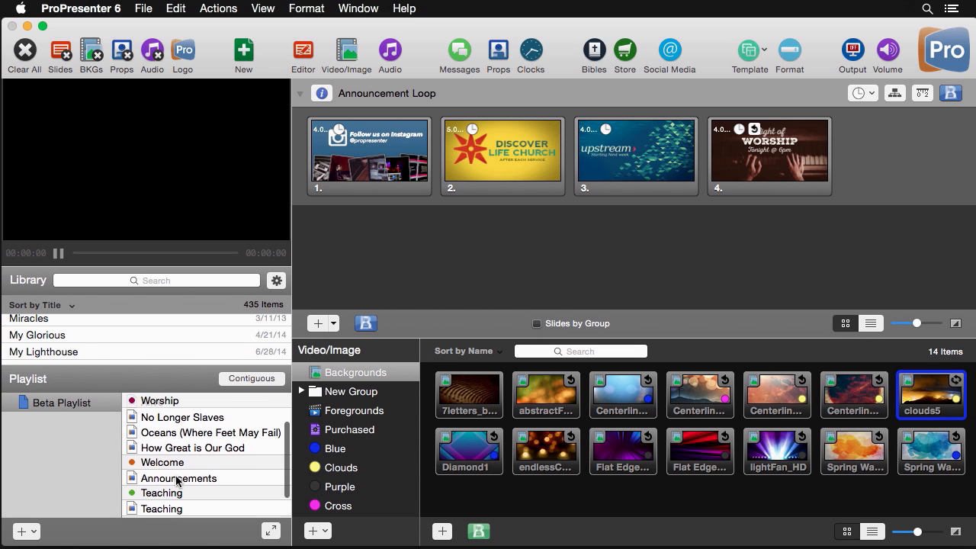
{"action": "left_click", "coordinate": [168, 499]}
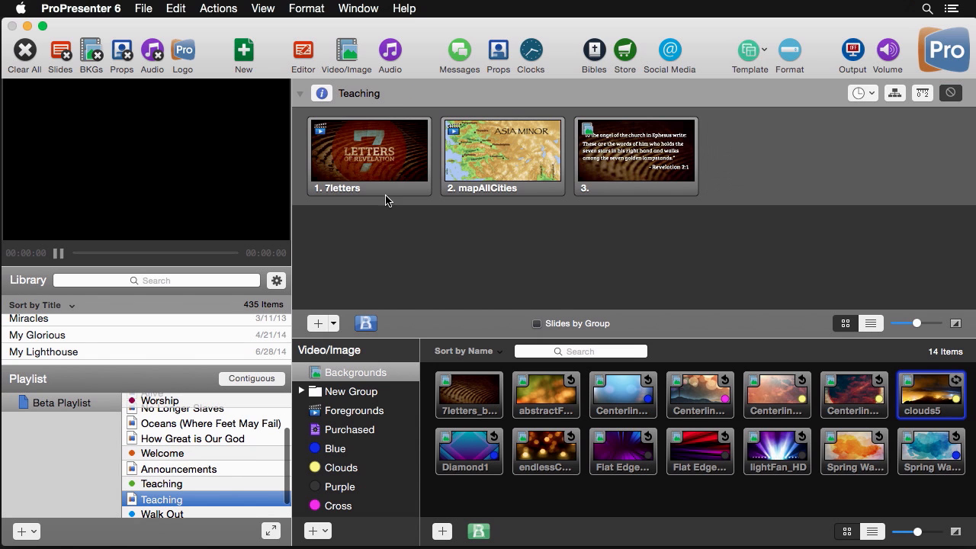
{"action": "left_click", "coordinate": [407, 136]}
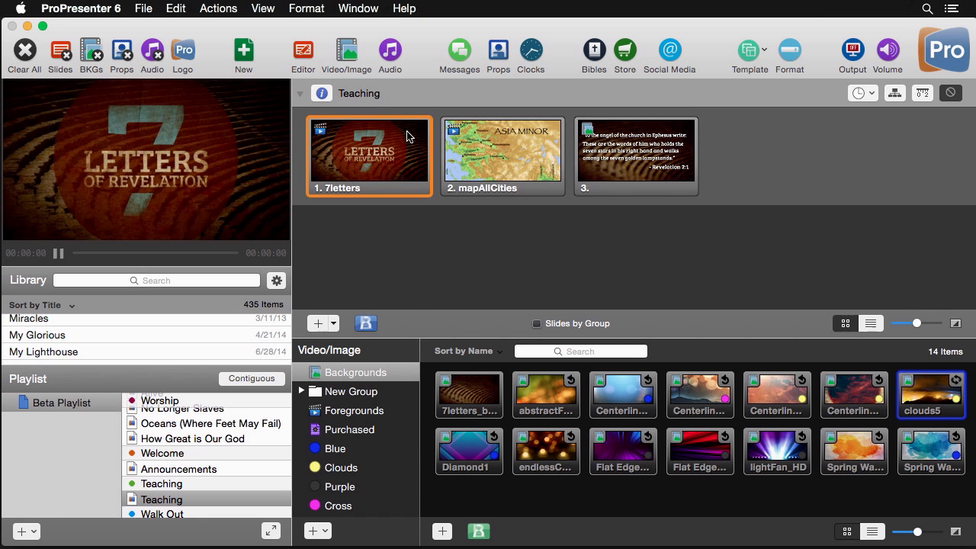
{"action": "left_click", "coordinate": [516, 151]}
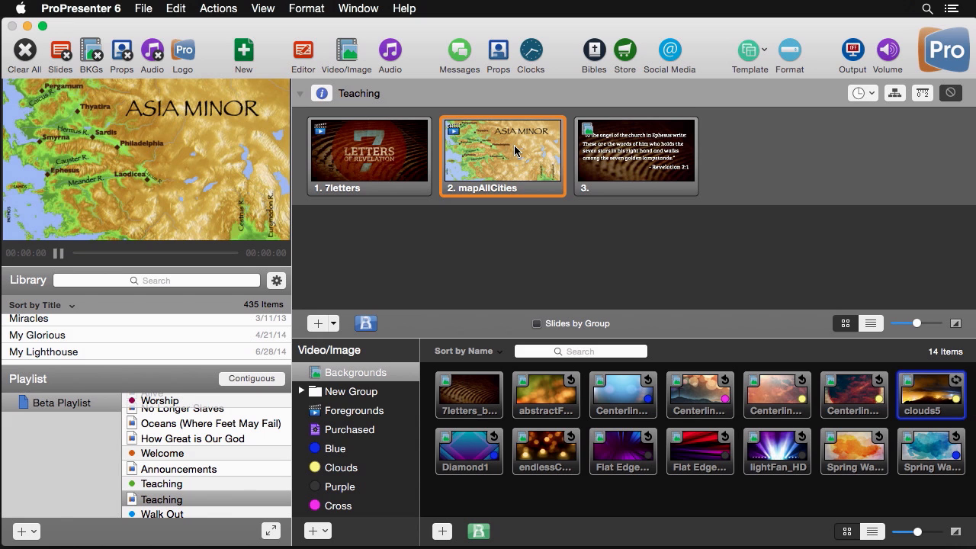
Step: Open the Telestrator for the live map and shrink the Video/Image bin to enlarge the drawing canvas
{"action": "left_click", "coordinate": [265, 10]}
{"action": "left_click", "coordinate": [322, 257]}
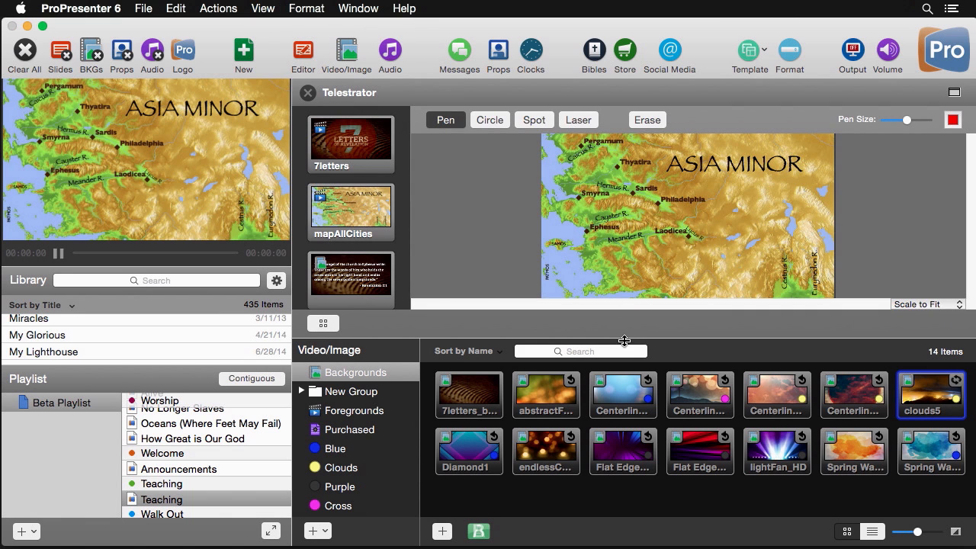
{"action": "left_click_drag", "start_coordinate": [624, 341], "coordinate": [630, 445]}
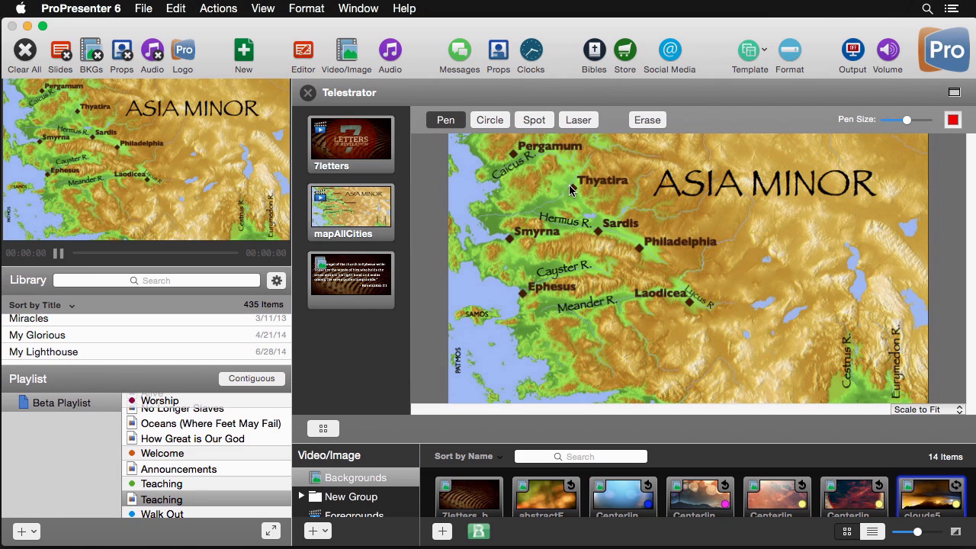
Step: With the red pen, ring Smyrna, connect it to Ephesus and underline Laodicea, and mark Sardis with the Circle tool
{"action": "mouse_move", "coordinate": [518, 226]}
{"action": "left_mouse_down"}
{"action": "mouse_move", "coordinate": [486, 240]}
{"action": "mouse_move", "coordinate": [520, 229]}
{"action": "mouse_move", "coordinate": [521, 296]}
{"action": "left_mouse_up"}
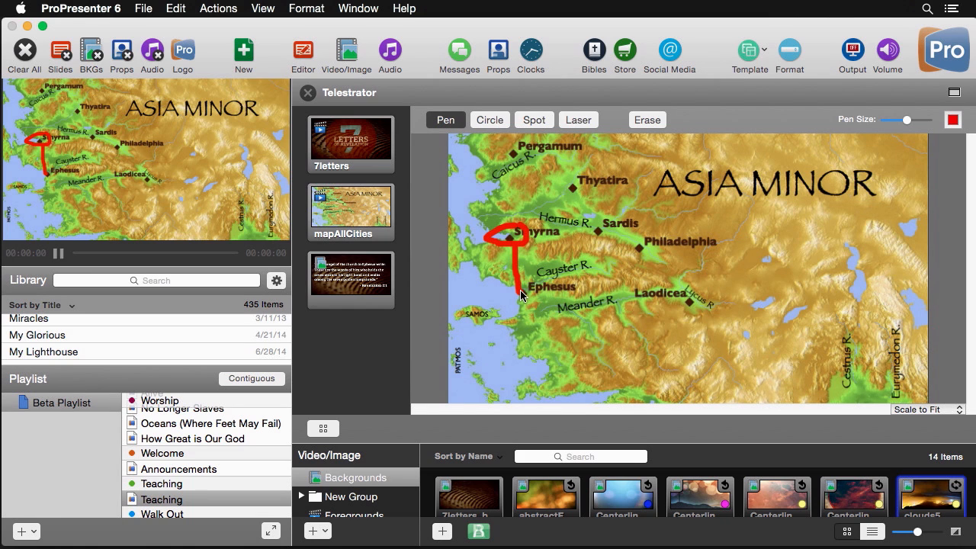
{"action": "left_click_drag", "start_coordinate": [641, 302], "coordinate": [683, 301]}
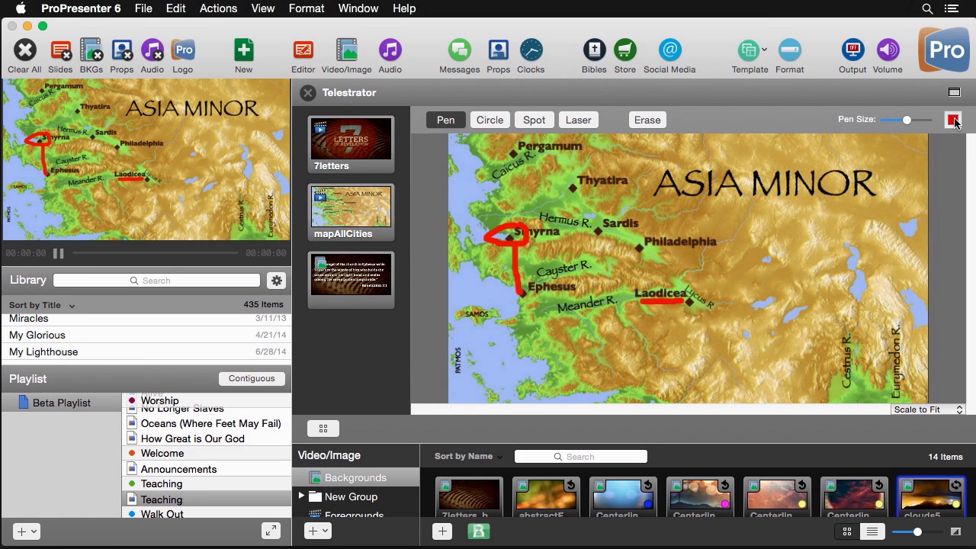
{"action": "left_click", "coordinate": [489, 121]}
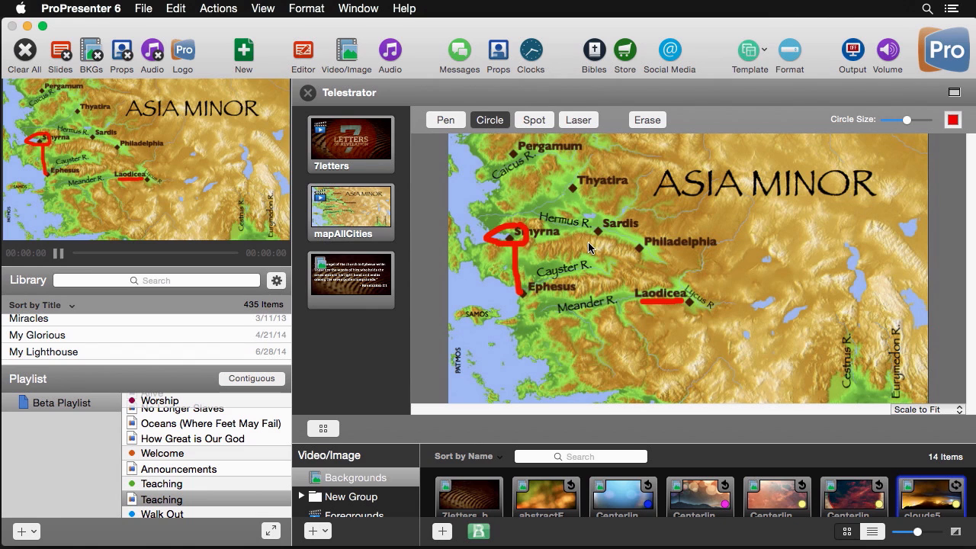
{"action": "left_click_drag", "start_coordinate": [601, 239], "coordinate": [606, 252]}
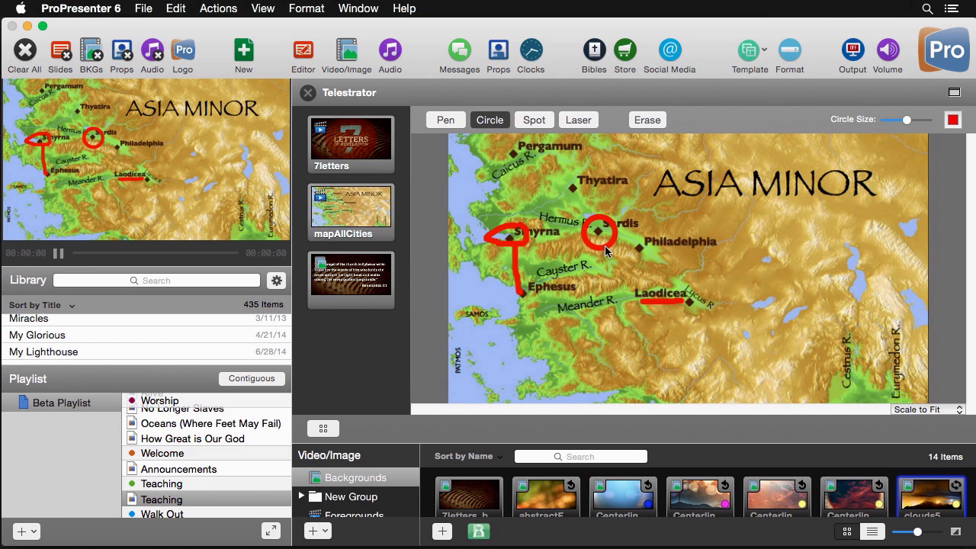
Step: Spotlight Philadelphia on the map, point to it with the Laser, and erase all drawings
{"action": "left_click", "coordinate": [537, 122]}
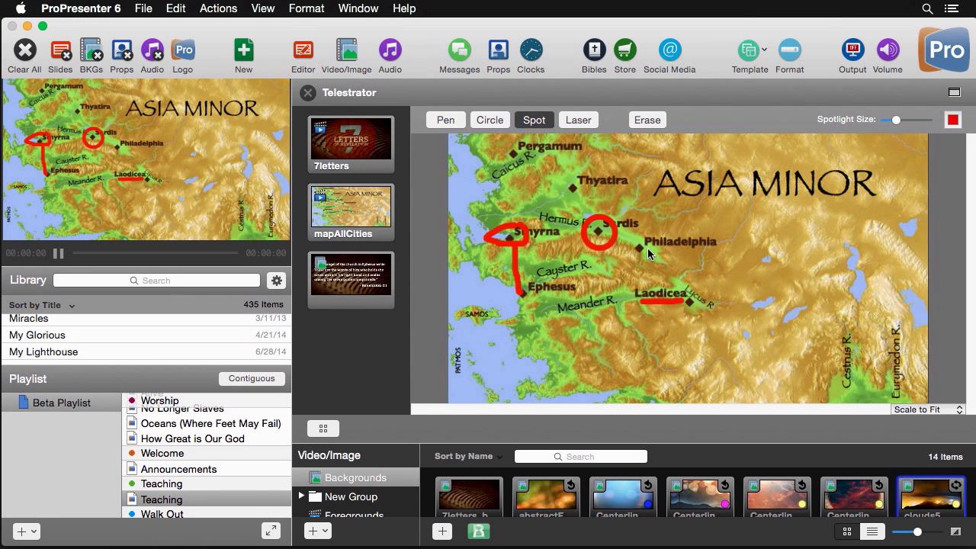
{"action": "mouse_move", "coordinate": [648, 253]}
{"action": "left_mouse_down"}
{"action": "mouse_move", "coordinate": [645, 229]}
{"action": "mouse_move", "coordinate": [622, 235]}
{"action": "mouse_move", "coordinate": [578, 188]}
{"action": "mouse_move", "coordinate": [612, 185]}
{"action": "mouse_move", "coordinate": [586, 189]}
{"action": "mouse_move", "coordinate": [658, 257]}
{"action": "left_mouse_up"}
{"action": "left_click", "coordinate": [581, 120]}
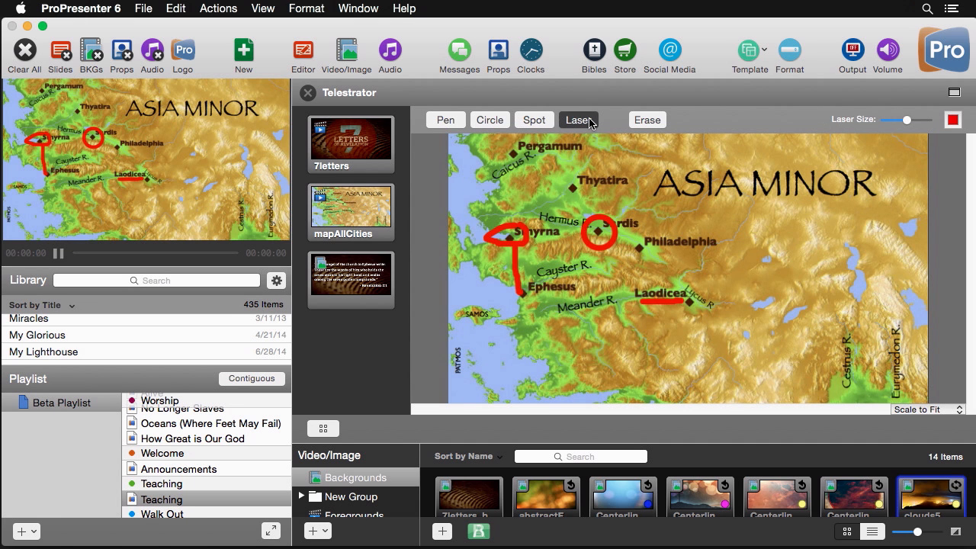
{"action": "mouse_move", "coordinate": [702, 200]}
{"action": "left_mouse_down"}
{"action": "mouse_move", "coordinate": [739, 241]}
{"action": "mouse_move", "coordinate": [673, 232]}
{"action": "mouse_move", "coordinate": [654, 257]}
{"action": "mouse_move", "coordinate": [645, 249]}
{"action": "left_mouse_up"}
{"action": "left_click", "coordinate": [657, 124]}
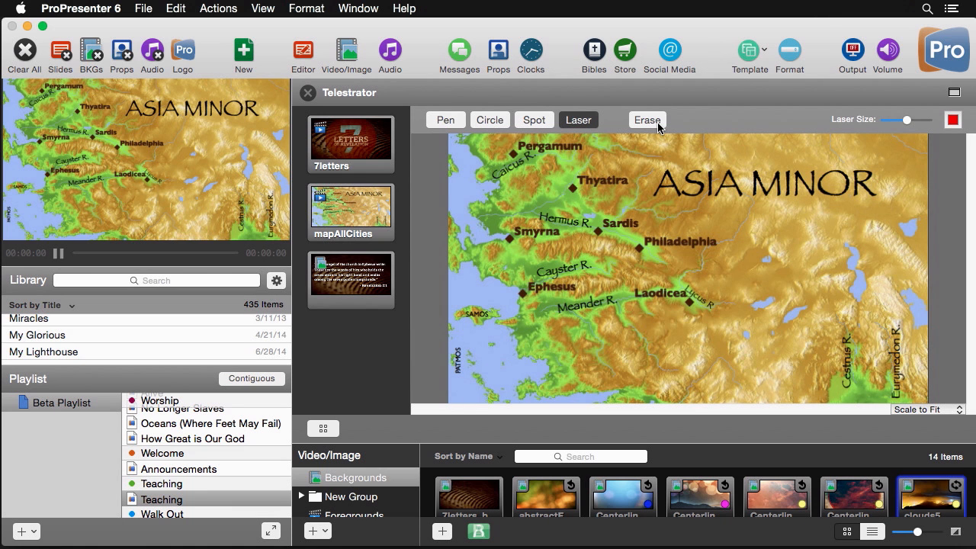
Step: Send the Revelation 2:1 slide live and underline "right hand" and "seven golden" with the red pen
{"action": "left_click", "coordinate": [365, 286]}
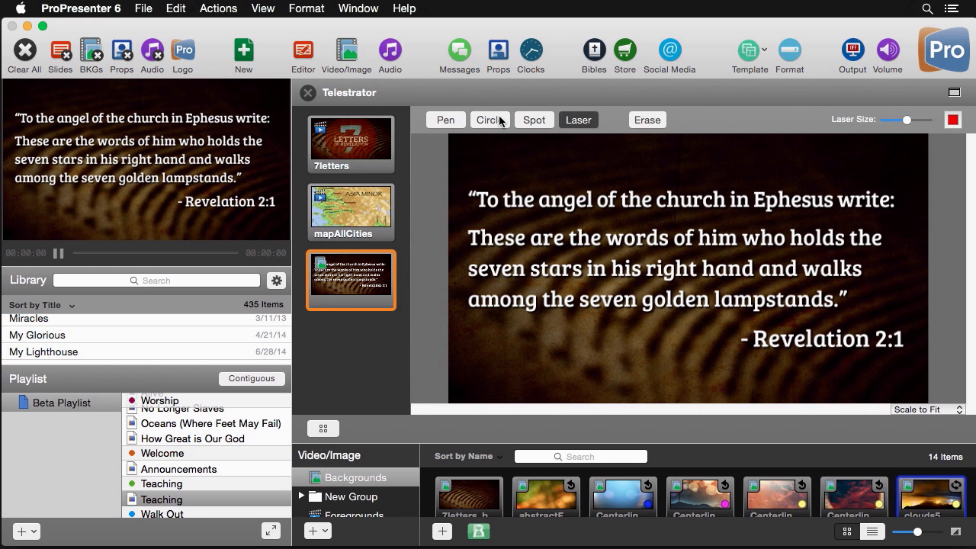
{"action": "left_click", "coordinate": [460, 124]}
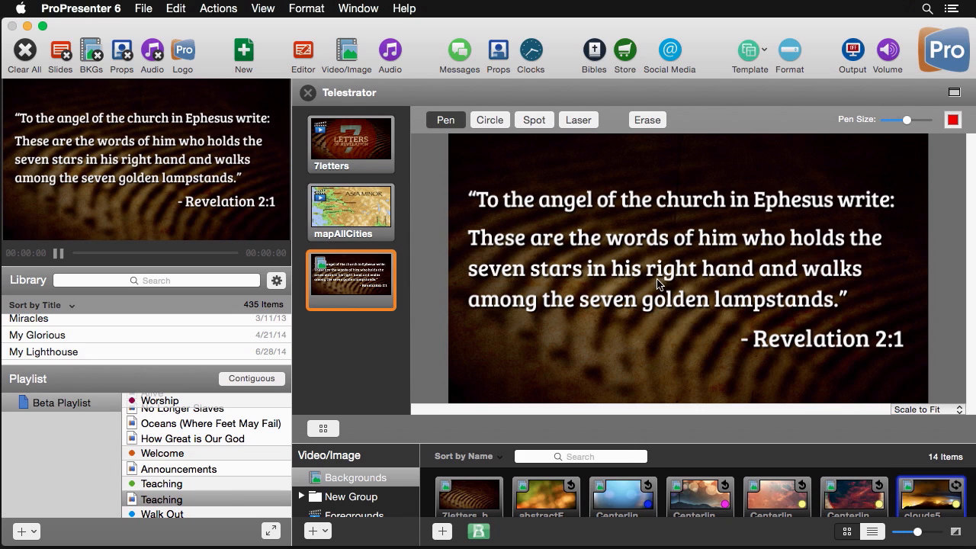
{"action": "left_click_drag", "start_coordinate": [654, 280], "coordinate": [747, 284]}
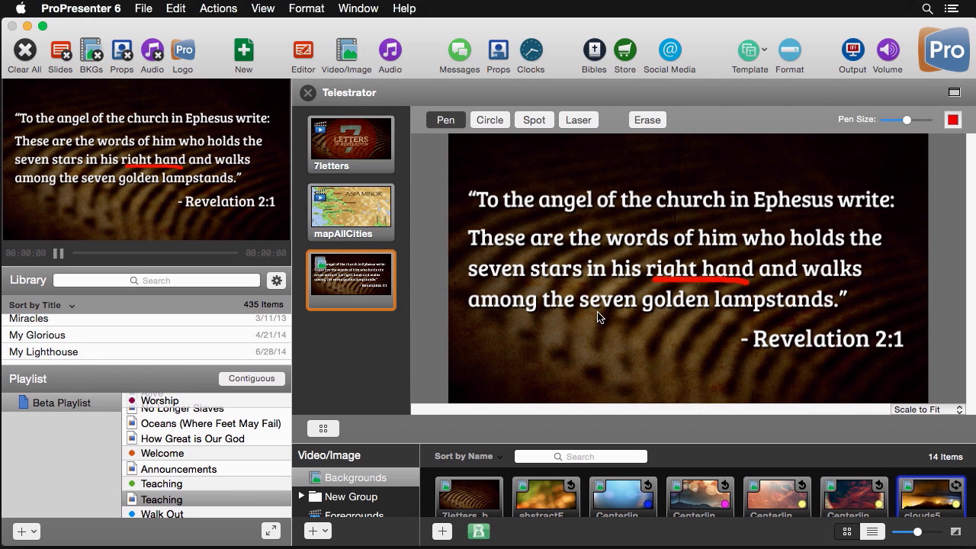
{"action": "left_click_drag", "start_coordinate": [596, 312], "coordinate": [697, 314]}
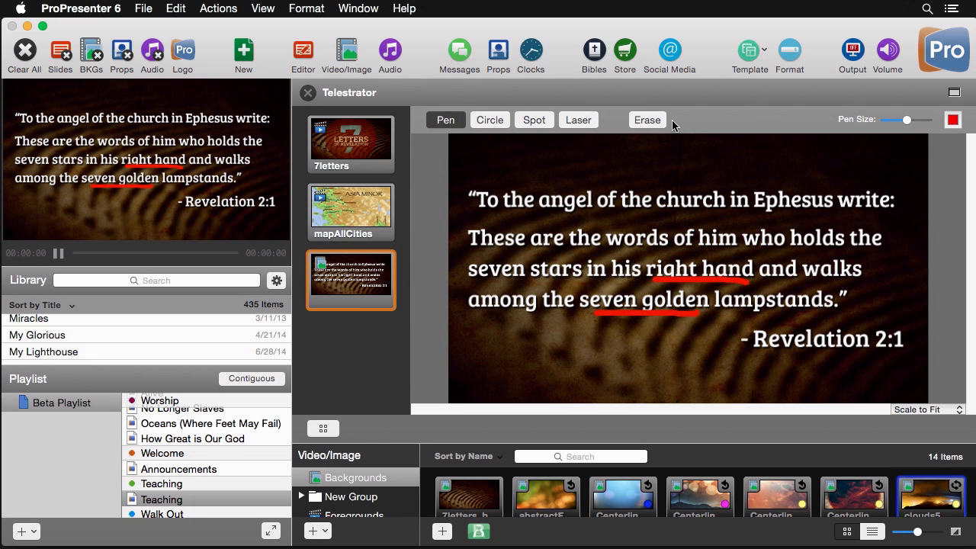
Step: Erase the underlines from the verse, close the Telestrator, and clear all output
{"action": "left_click", "coordinate": [647, 121]}
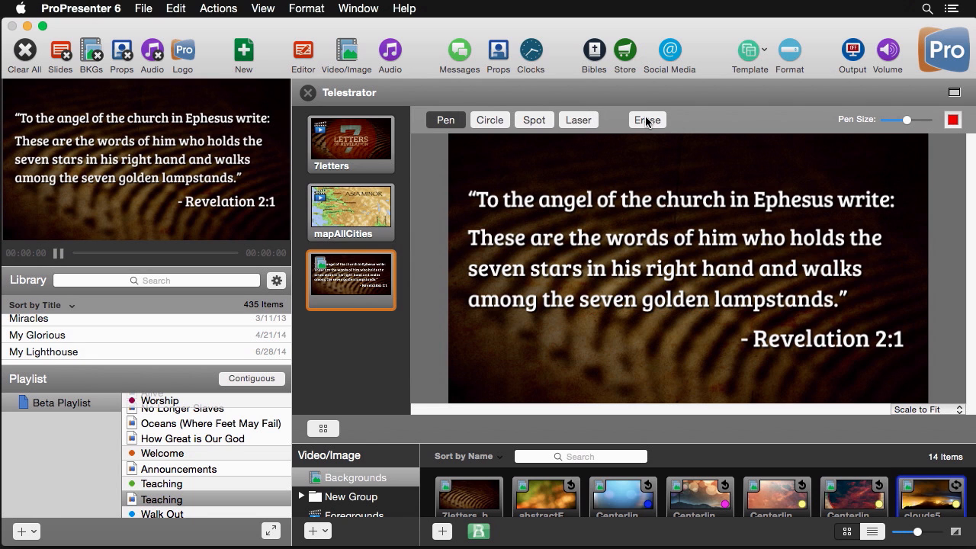
{"action": "left_click", "coordinate": [308, 93]}
{"action": "left_click", "coordinate": [24, 50]}
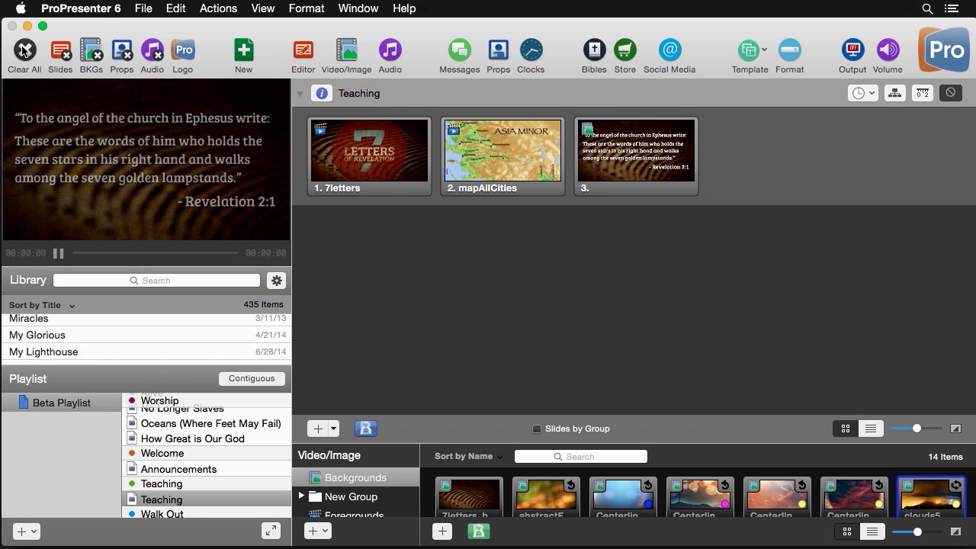
Step: Search Social Media for #propresenter and approve four of the found posts
{"action": "left_click", "coordinate": [680, 61]}
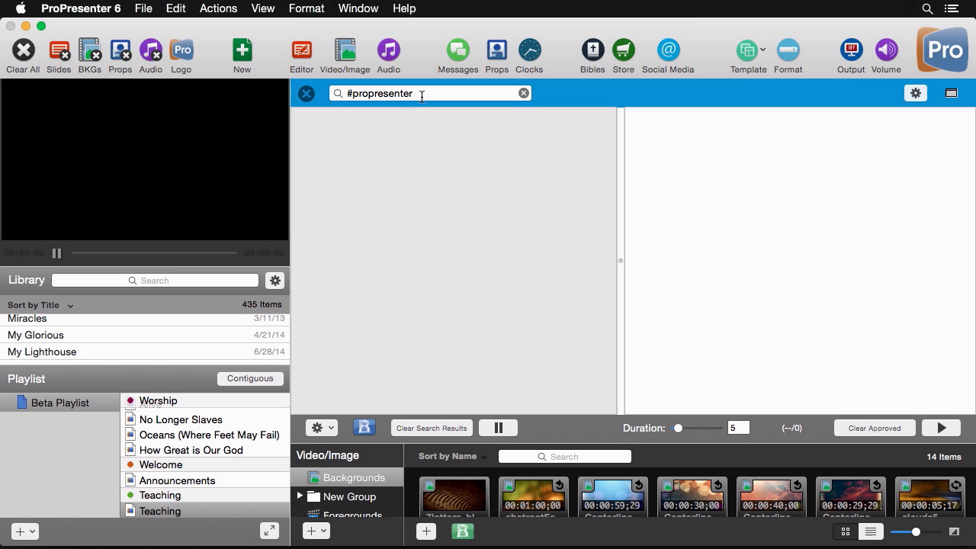
{"action": "key", "text": "Return"}
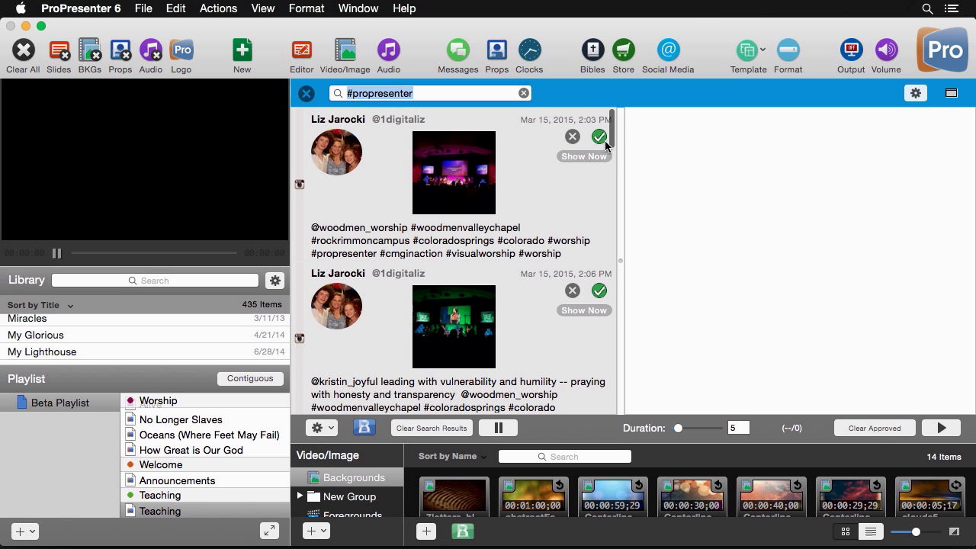
{"action": "left_click", "coordinate": [599, 137]}
{"action": "left_click", "coordinate": [599, 290]}
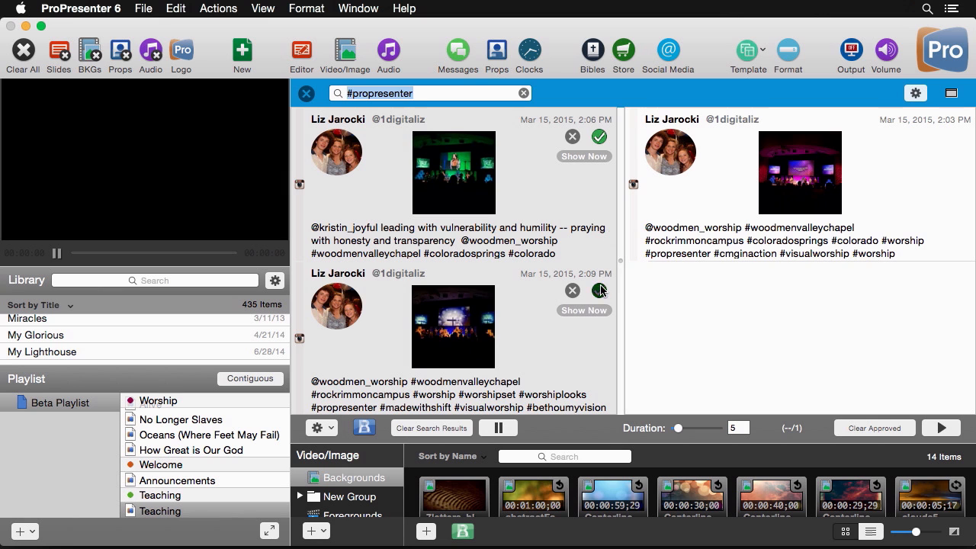
{"action": "scroll", "coordinate": [601, 291], "scroll_direction": "down", "scroll_amount": 4}
{"action": "left_click", "coordinate": [600, 296]}
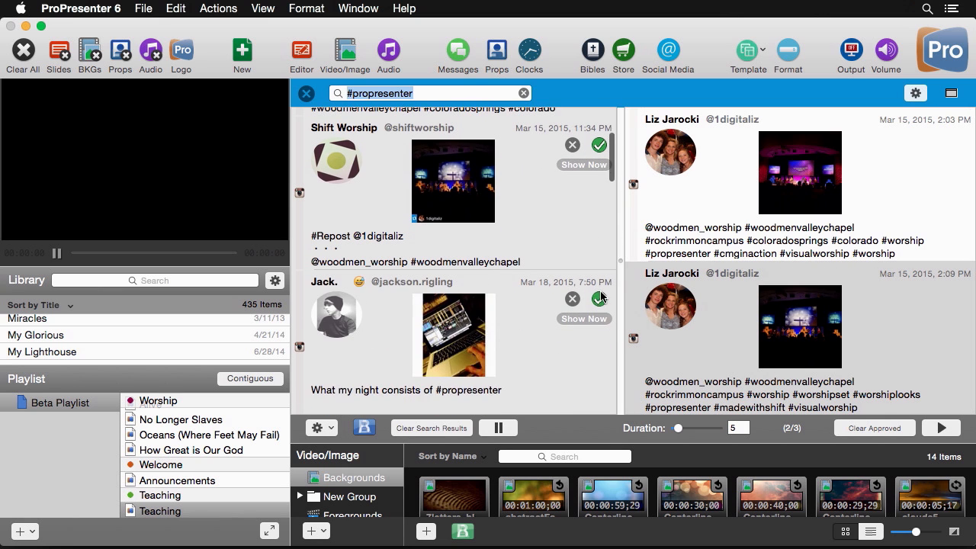
{"action": "scroll", "coordinate": [601, 296], "scroll_direction": "down", "scroll_amount": 3}
{"action": "left_click", "coordinate": [600, 302]}
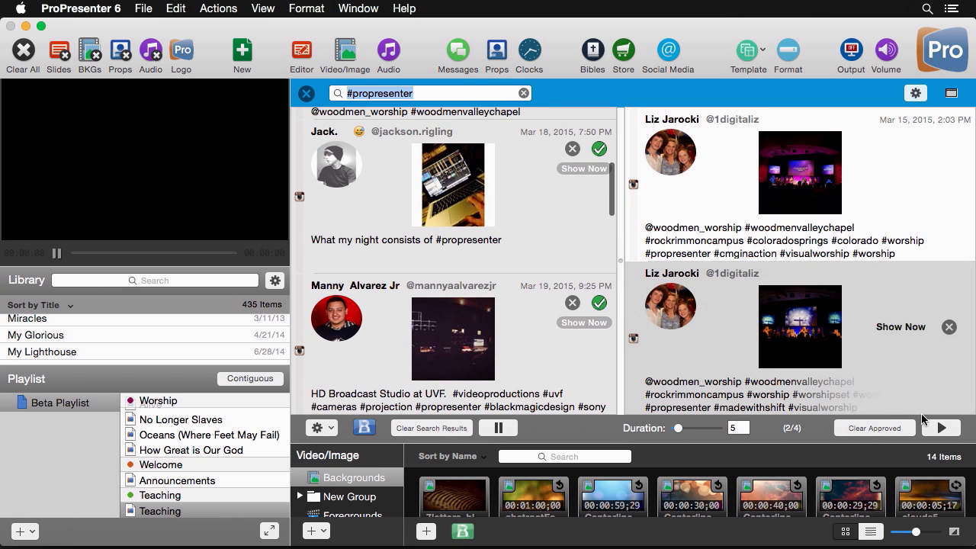
Step: Play the approved social media posts on the output, clear all output, and close Social Media
{"action": "left_click", "coordinate": [947, 430]}
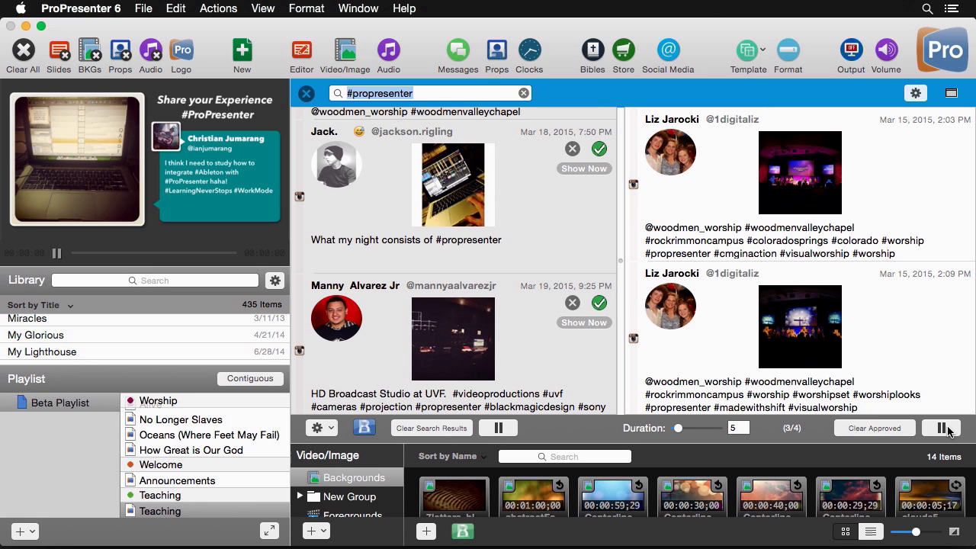
{"action": "left_click", "coordinate": [27, 50]}
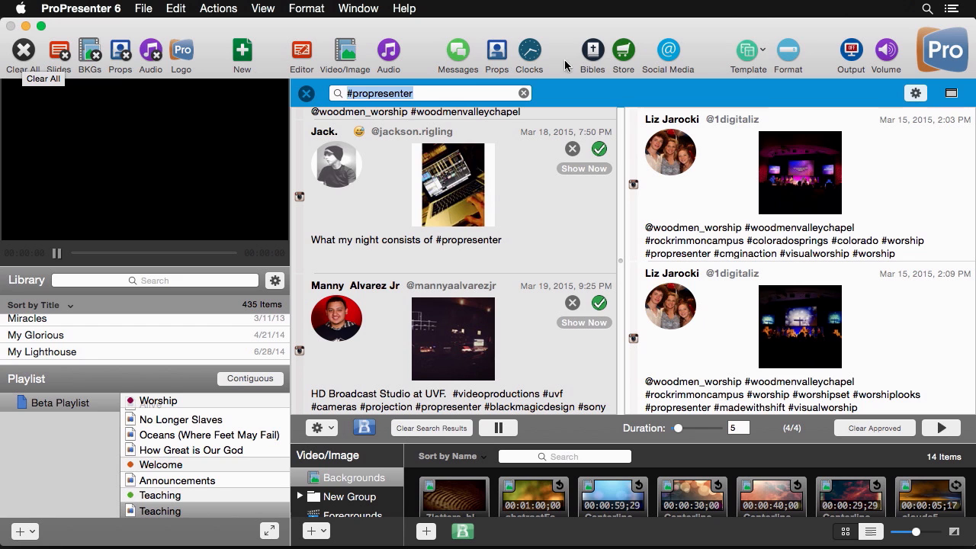
{"action": "left_click", "coordinate": [670, 61]}
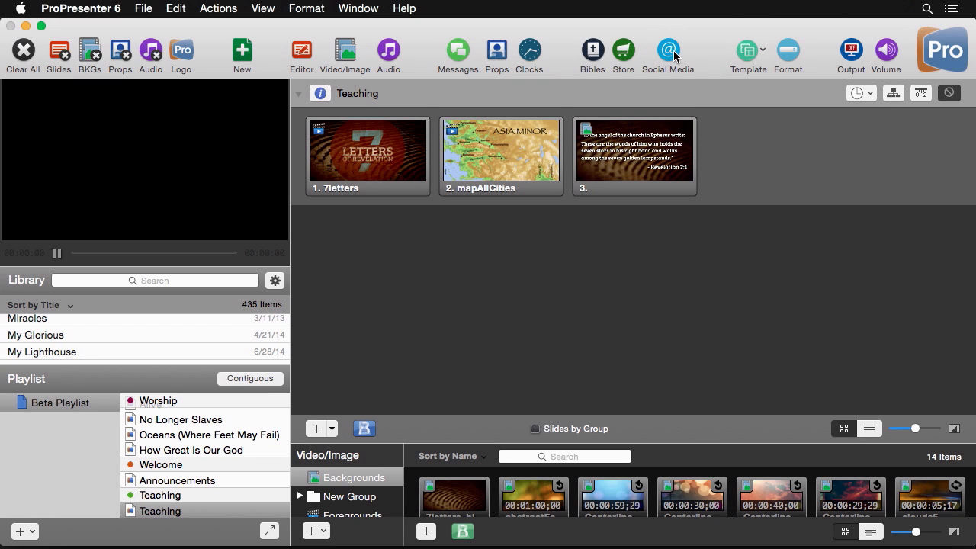
Step: Open the Nursery Number message's editing options and launch the network Messages page in Chrome
{"action": "left_click", "coordinate": [460, 51]}
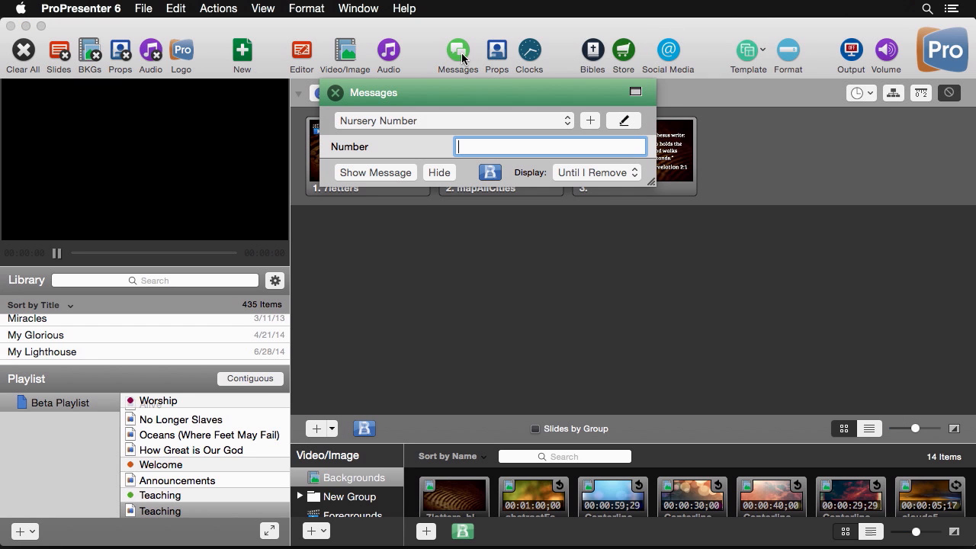
{"action": "left_click", "coordinate": [625, 122]}
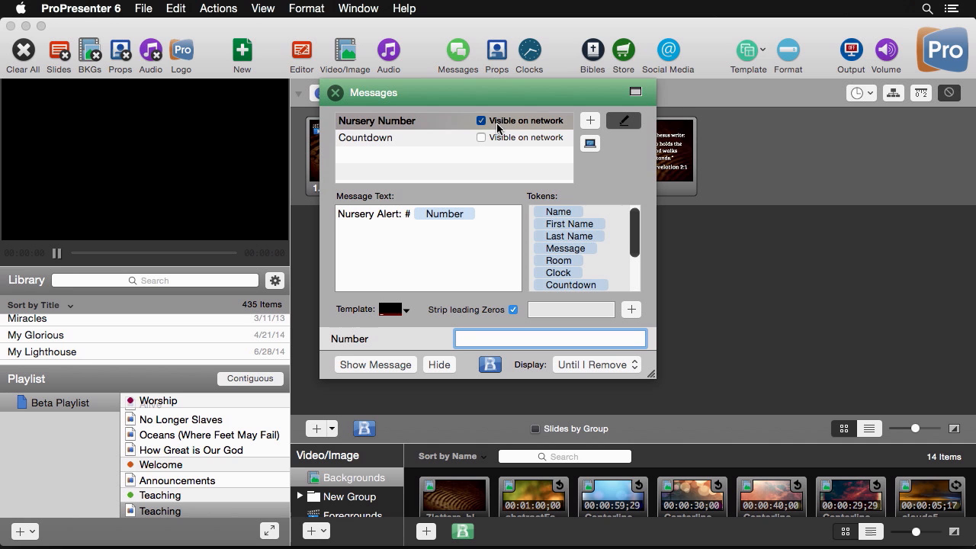
{"action": "left_click", "coordinate": [590, 144]}
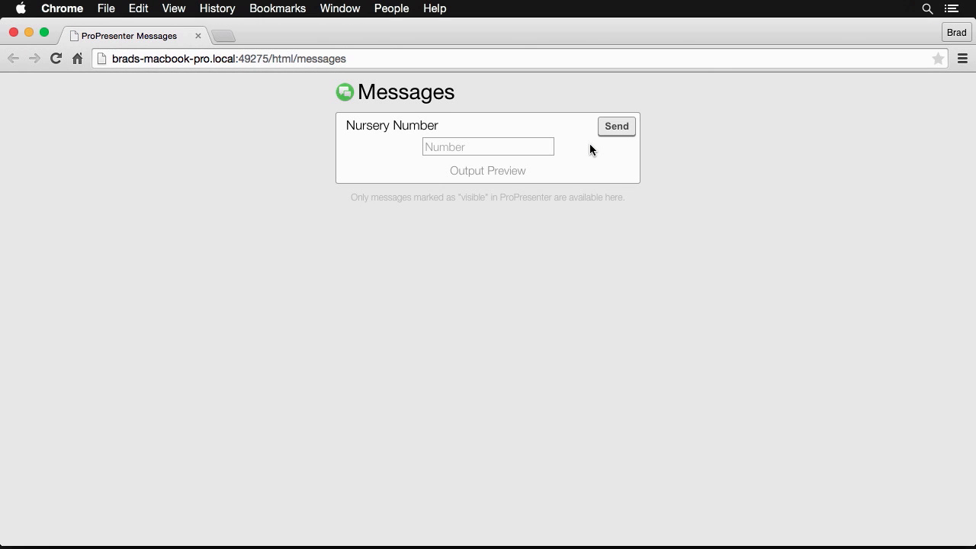
Step: Send a Nursery Number message with the number 1234 from the web page
{"action": "left_click", "coordinate": [513, 148]}
{"action": "type", "text": "1234"}
{"action": "left_click", "coordinate": [624, 130]}
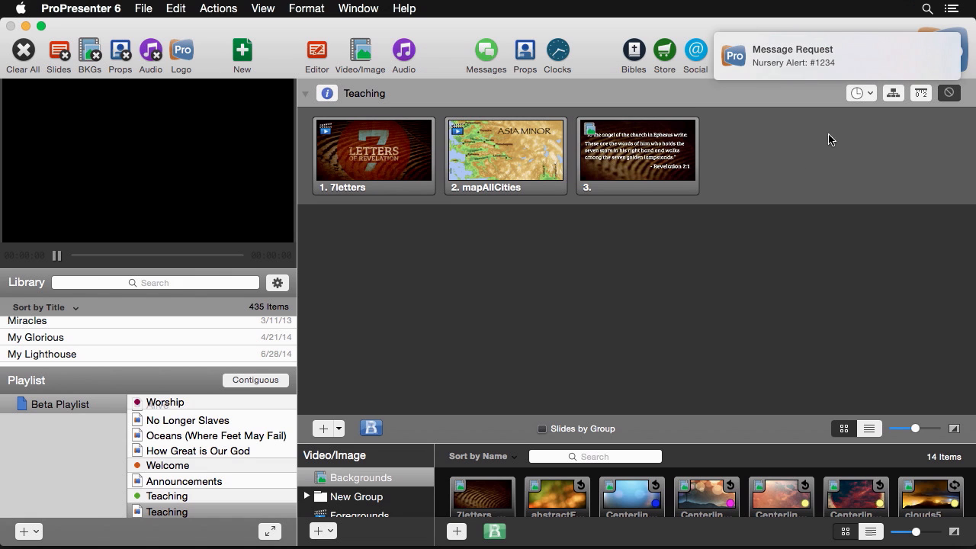
Step: Accept the nursery alert request in ProPresenter to show it on the output, and clear all output
{"action": "left_click", "coordinate": [822, 68]}
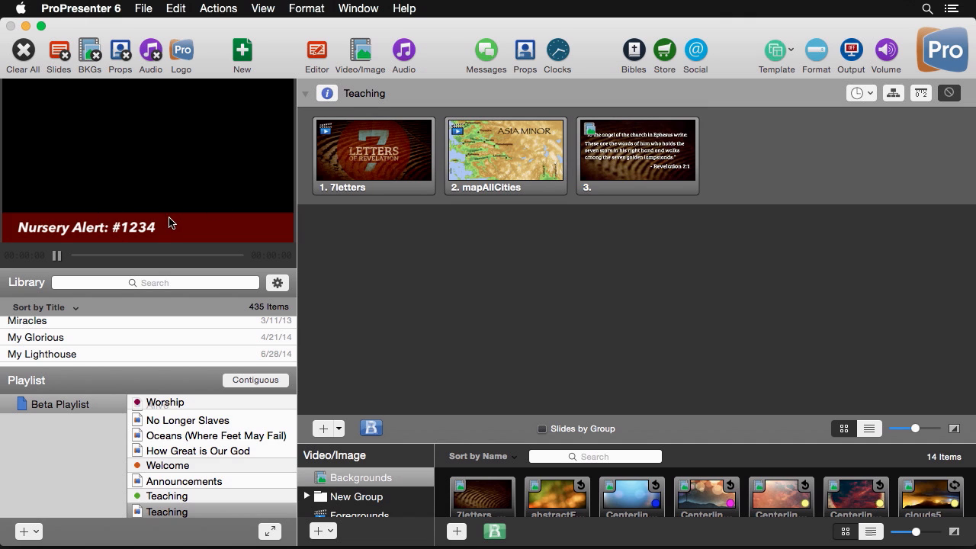
{"action": "left_click", "coordinate": [23, 51]}
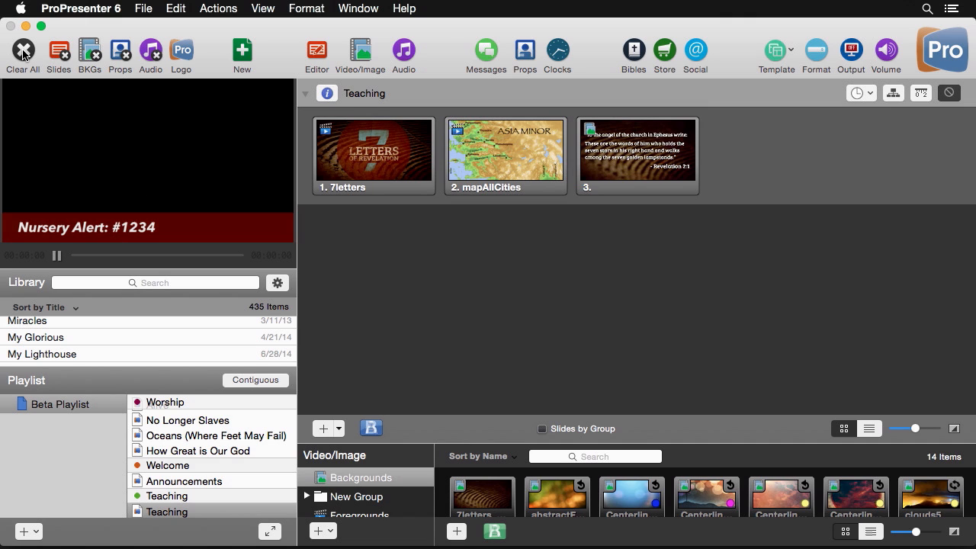